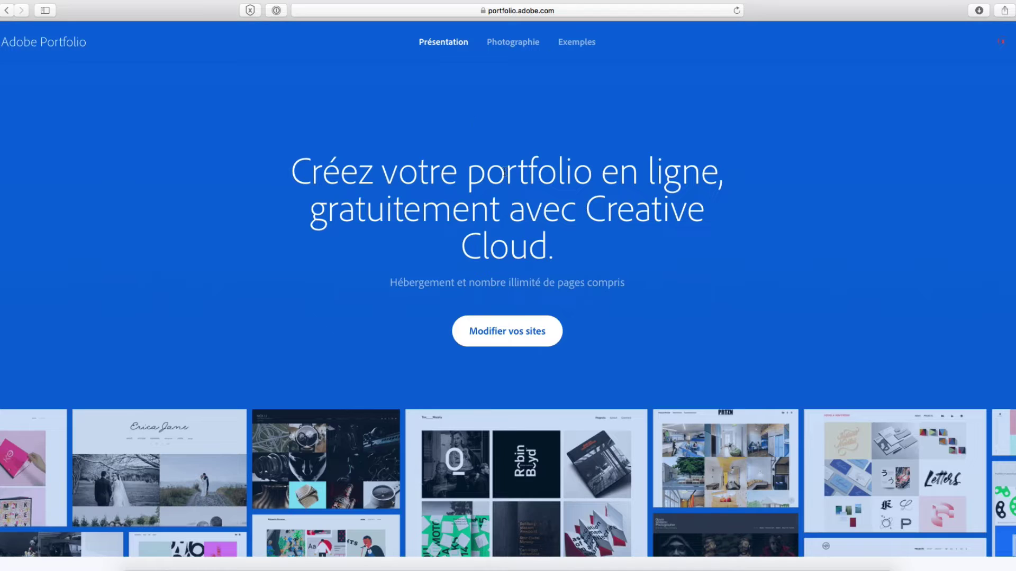
- Start creating a new portfolio site of the "Galerie de travaux" type
left_click(515, 336)
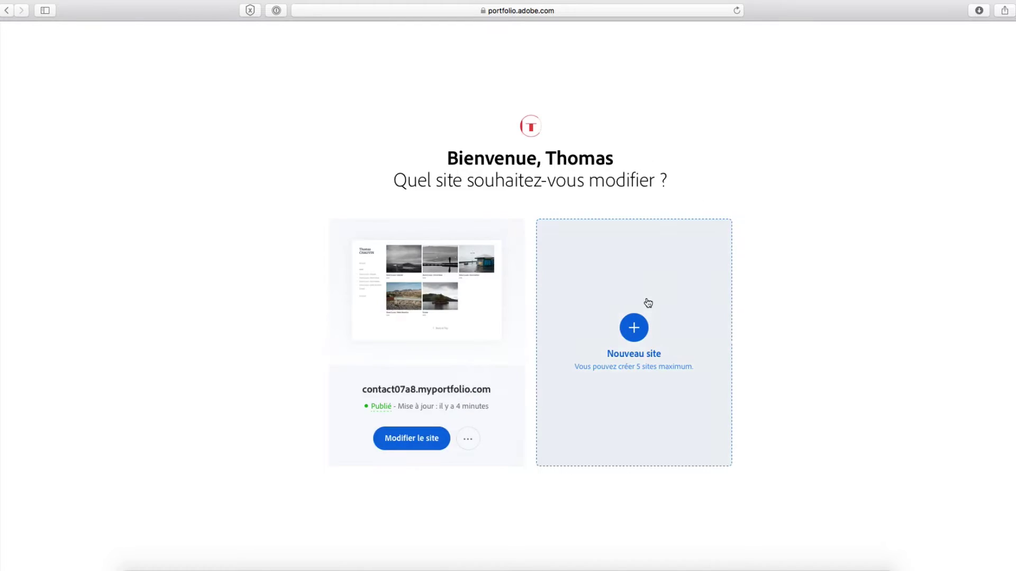
left_click(630, 335)
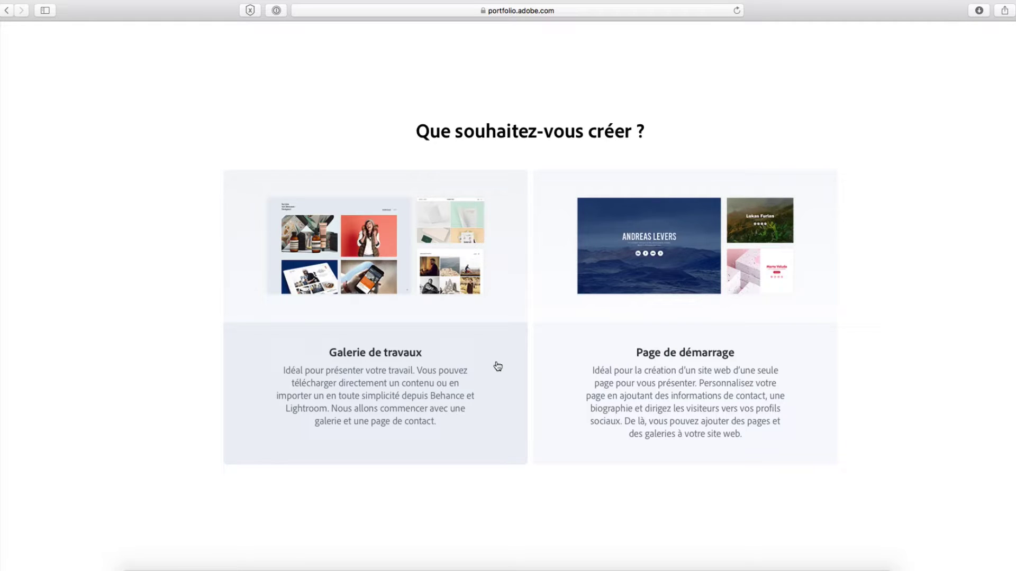
left_click(377, 359)
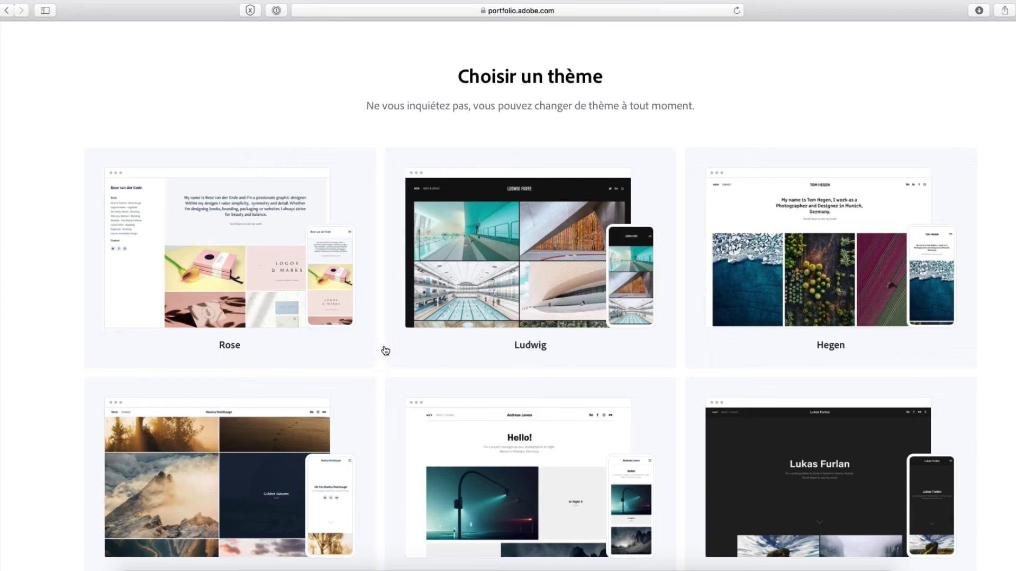
- Look through the available themes and choose Sawdust for the new site
scroll(386, 349, "down", 1)
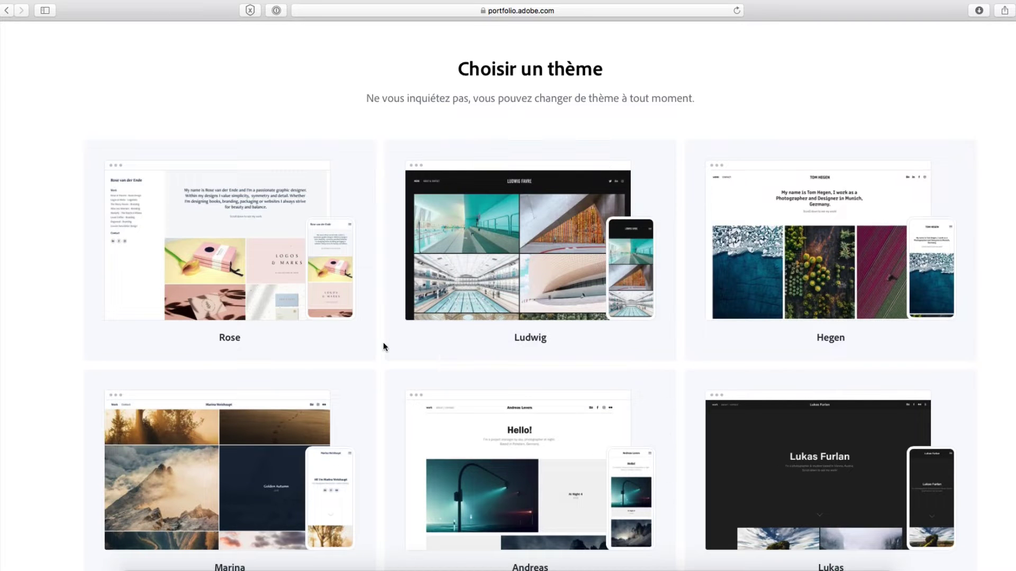
scroll(384, 347, "down", 10)
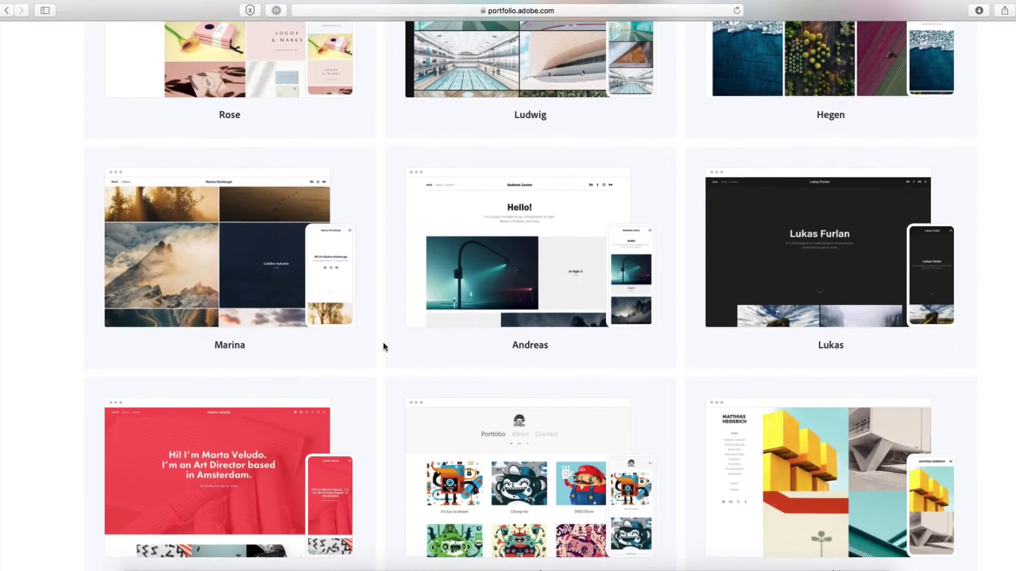
scroll(383, 341, "up", 7)
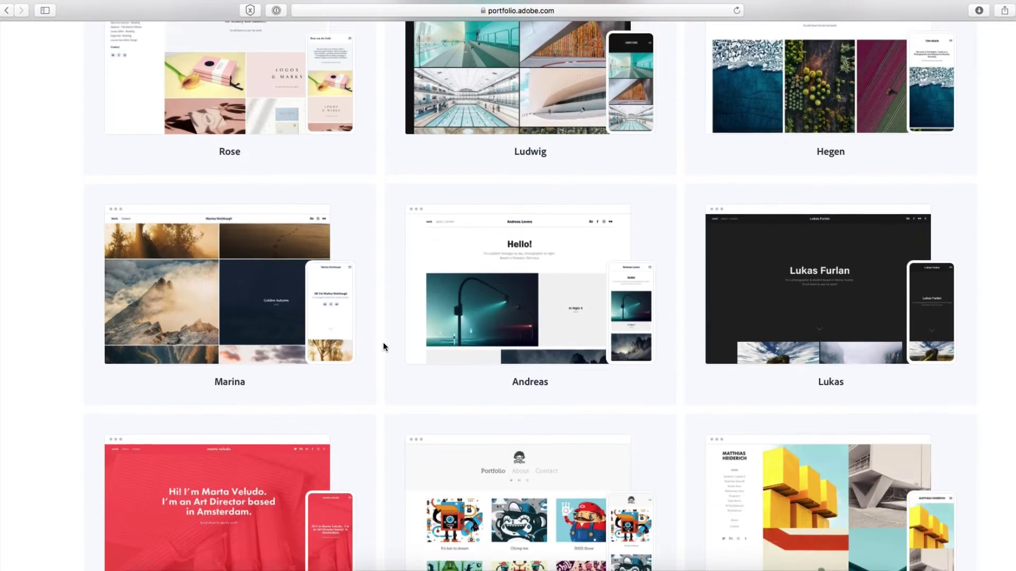
scroll(383, 342, "down", 4)
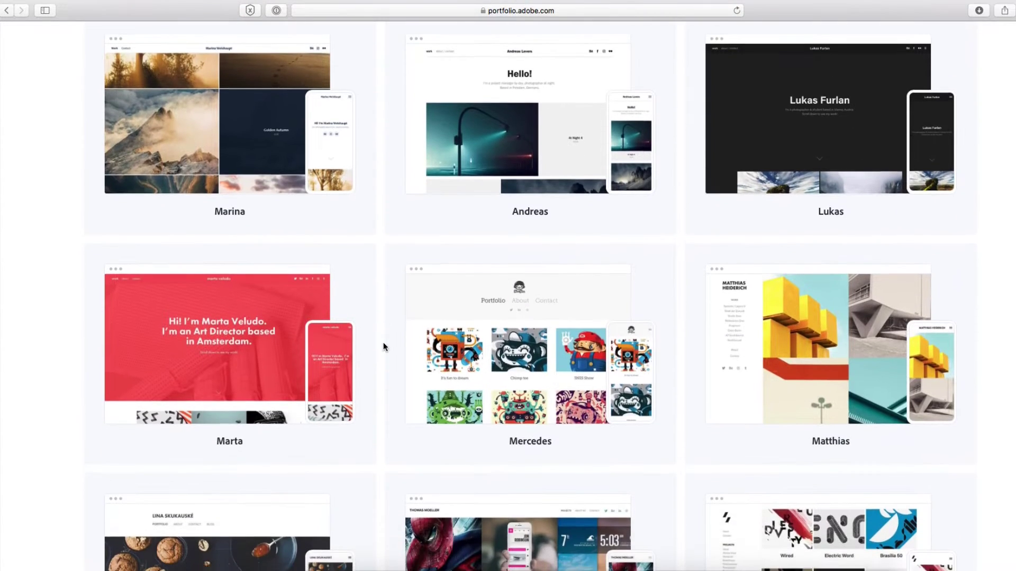
scroll(383, 346, "down", 3)
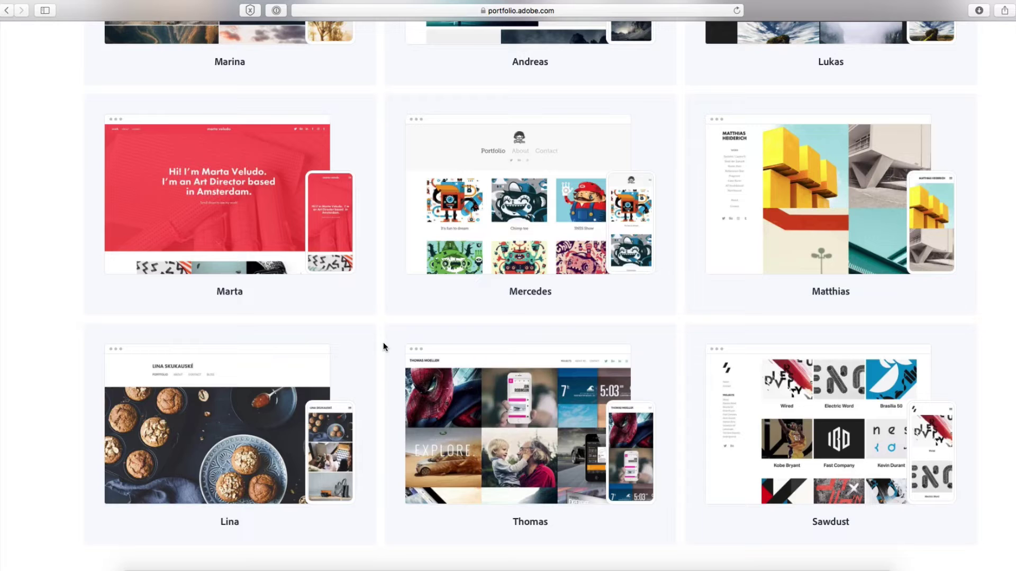
scroll(383, 347, "up", 1)
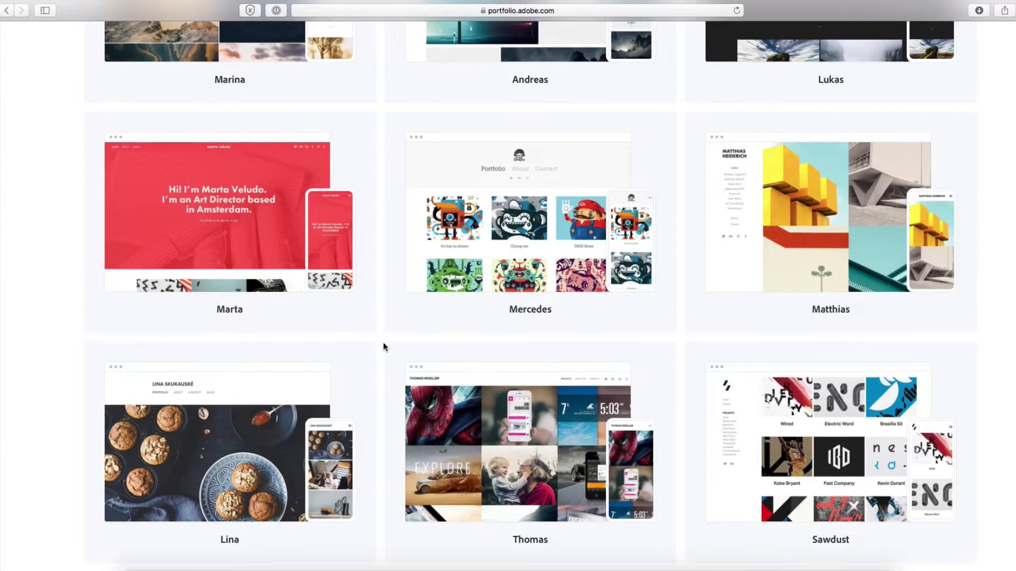
scroll(383, 346, "up", 3)
scroll(383, 347, "up", 5)
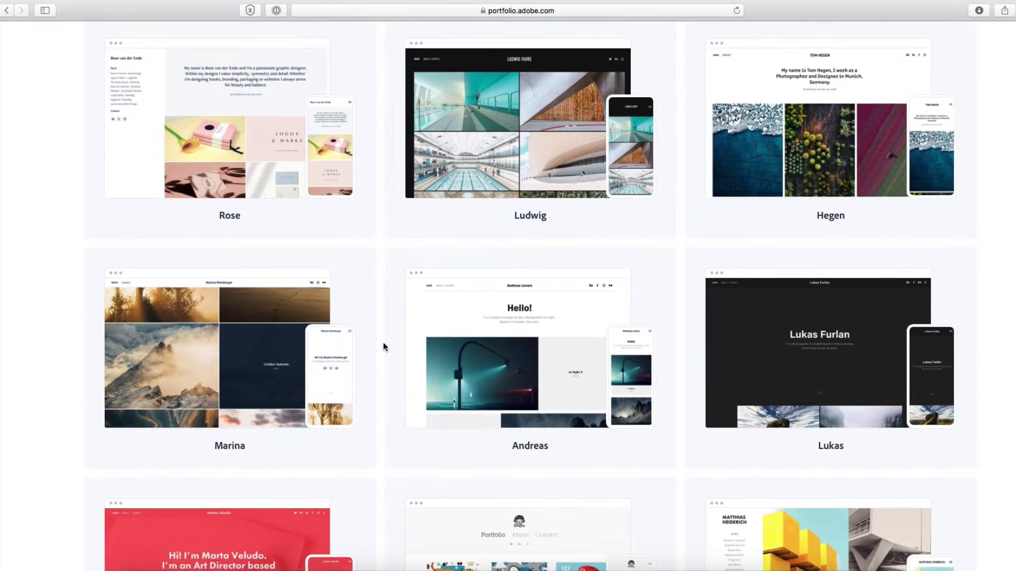
scroll(383, 341, "up", 1)
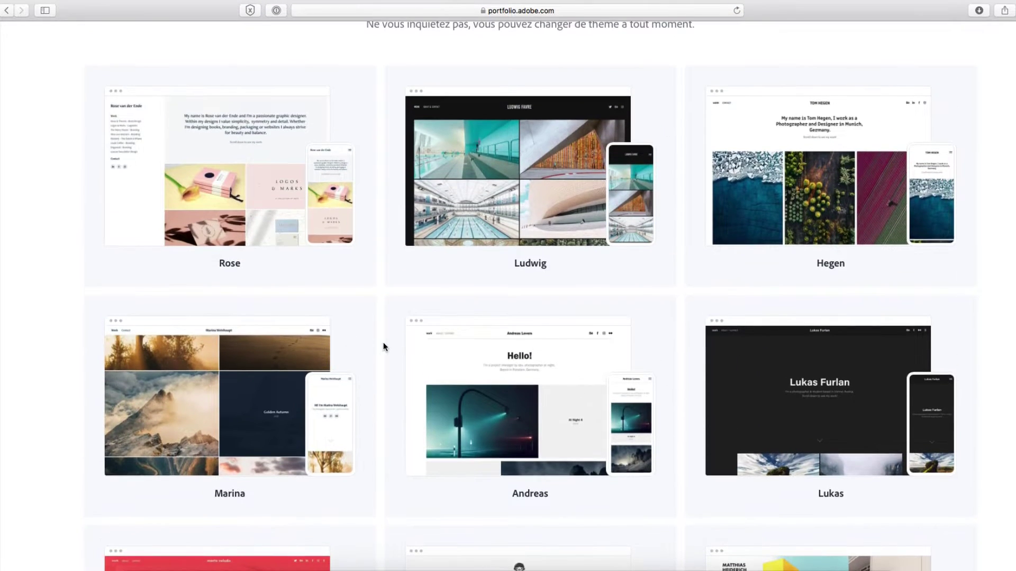
scroll(383, 342, "down", 8)
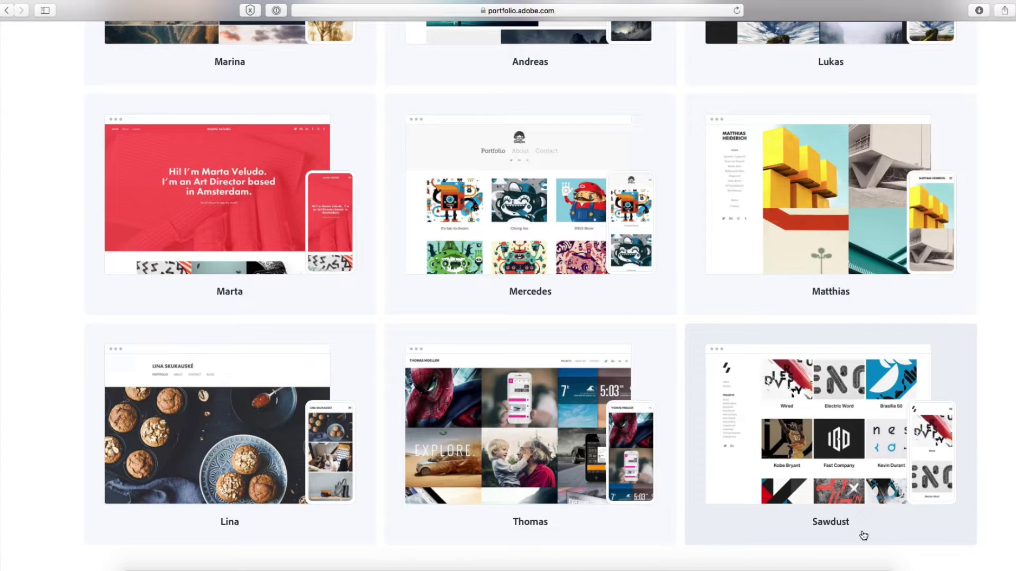
left_click(839, 519)
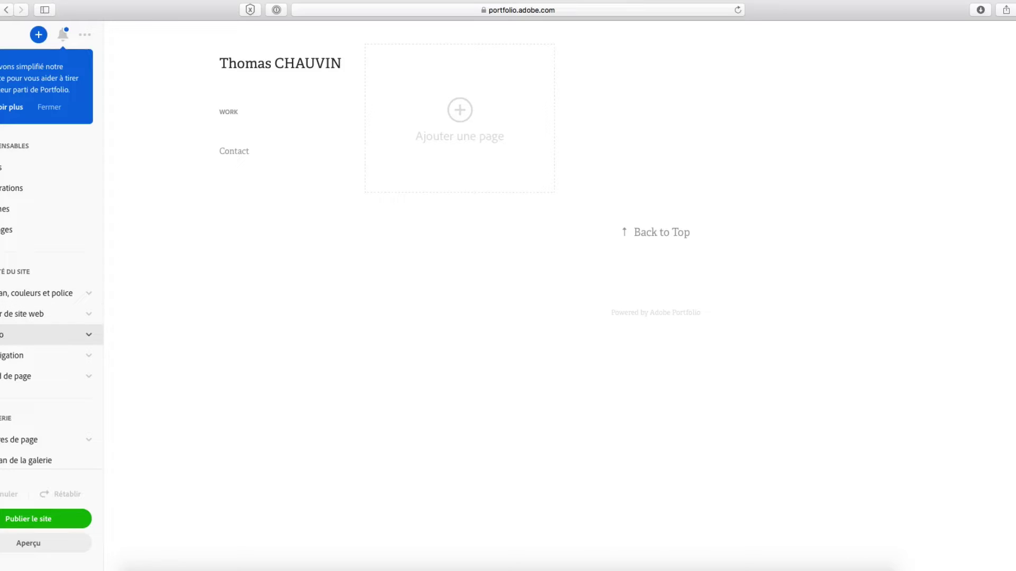
- Try hiding the site's logo and navigation one after the other, restoring each
left_click(2, 335)
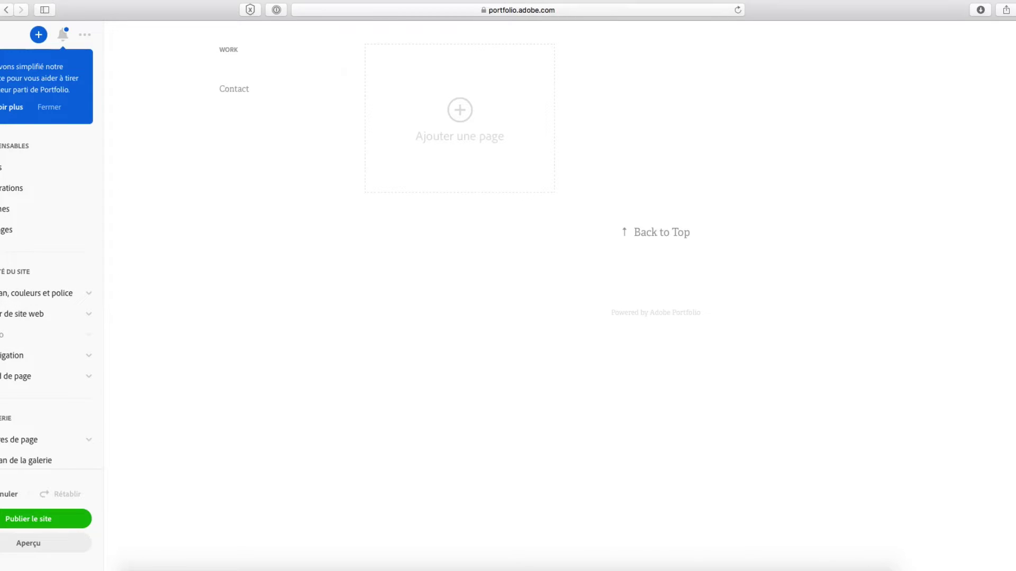
left_click(1, 335)
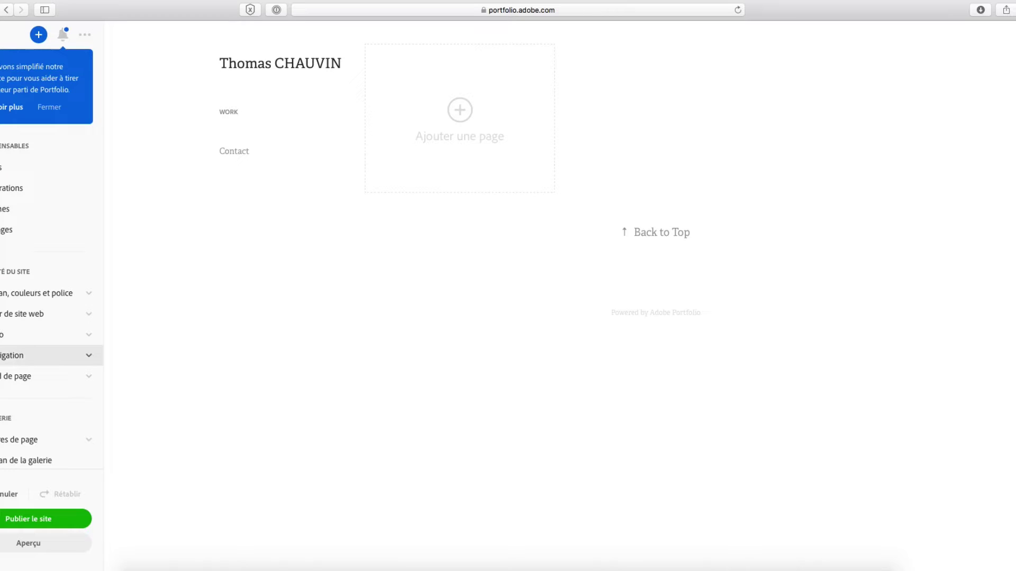
left_click(2, 355)
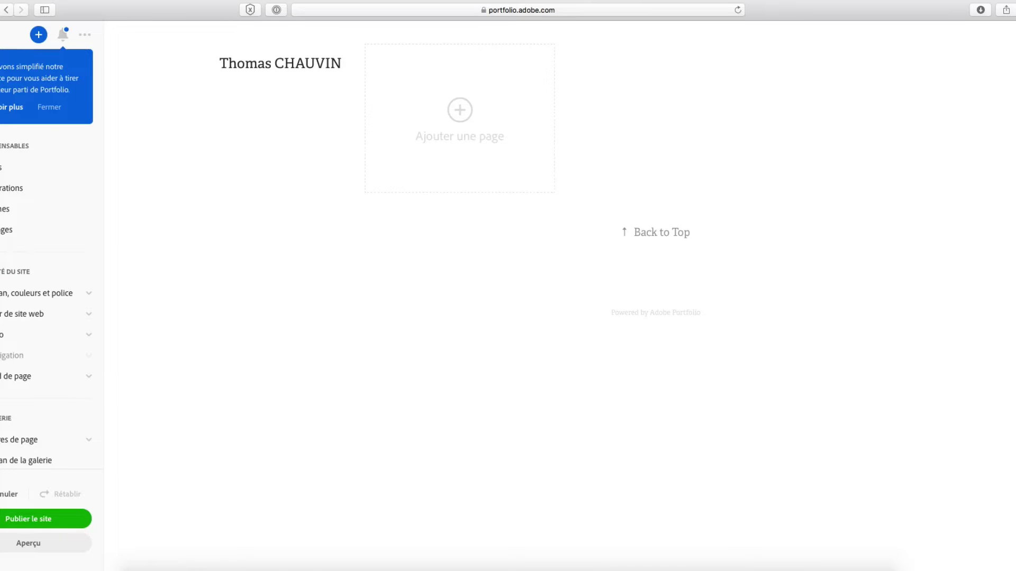
left_click(2, 355)
- Try switching the navigation's page titles and gallery titles off, turning each back on
left_click(89, 361)
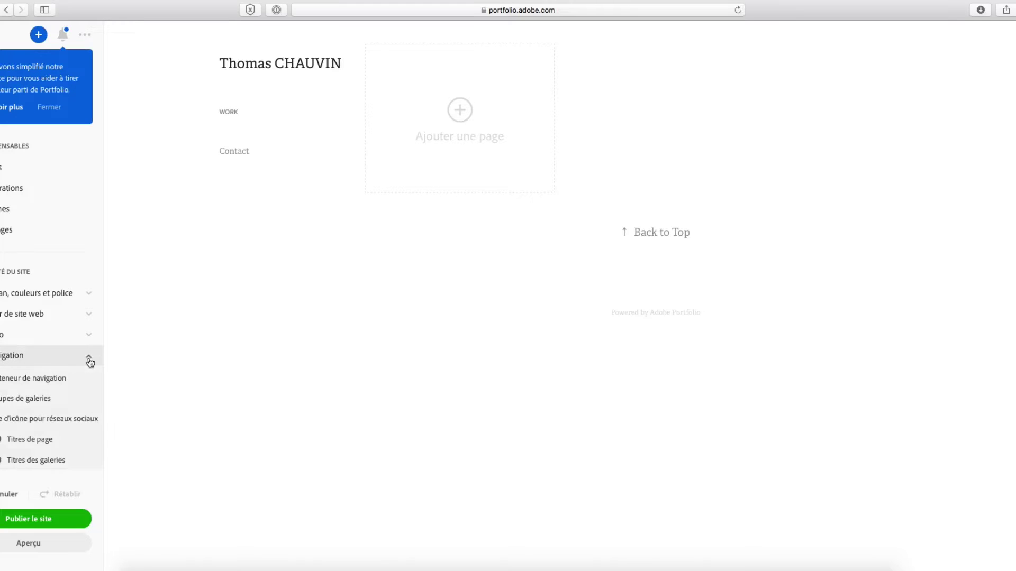
scroll(75, 386, "down", 3)
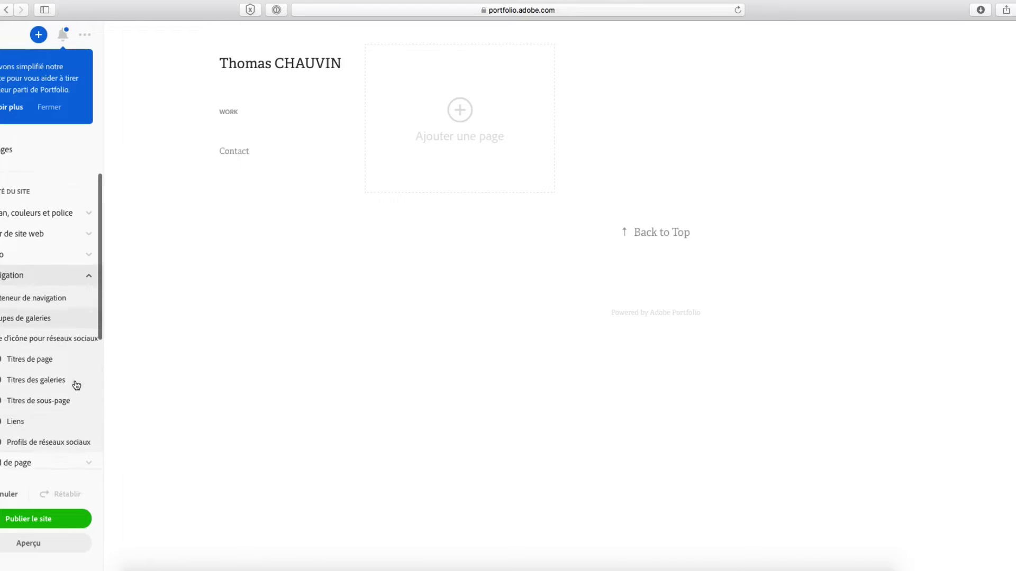
scroll(77, 386, "down", 1)
left_click(1, 347)
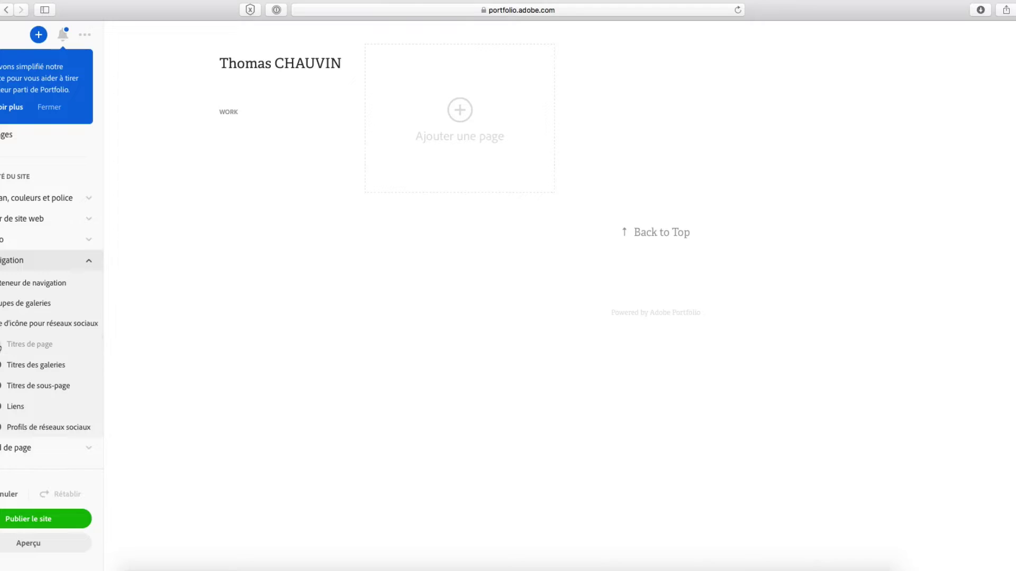
left_click(2, 347)
left_click(1, 367)
left_click(1, 367)
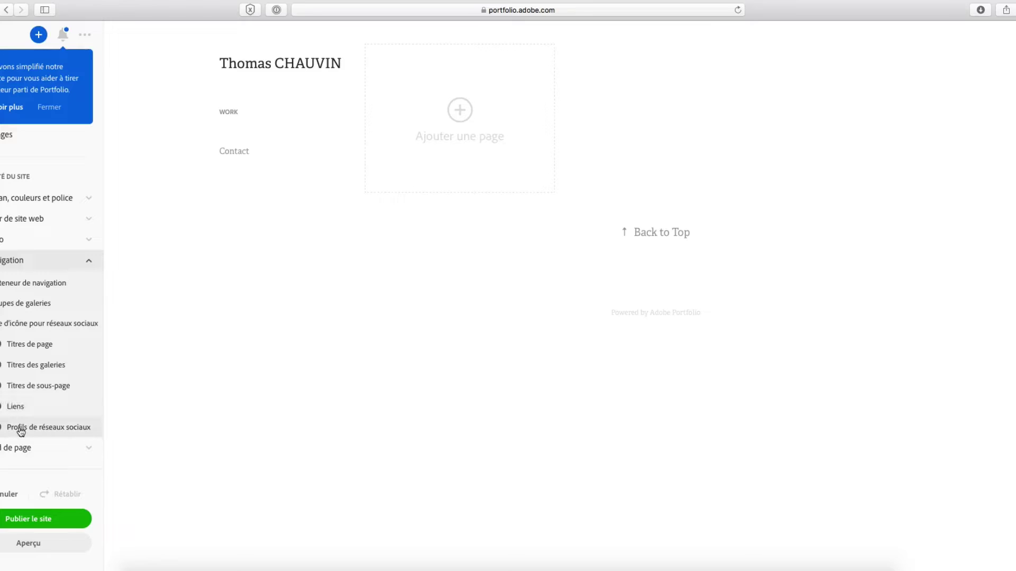
- Enable the Twitter, Facebook and Instagram profiles in the site's navigation
left_click(59, 432)
left_click(84, 175)
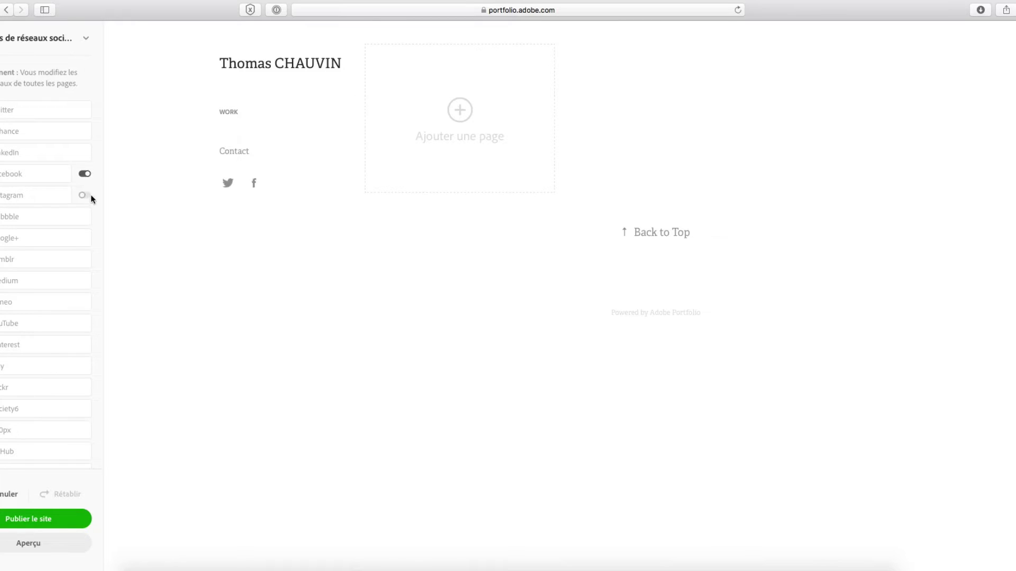
left_click(85, 195)
left_click(85, 38)
- Try showing the social network profiles in the page footer and hide them again
scroll(34, 452, "down", 1)
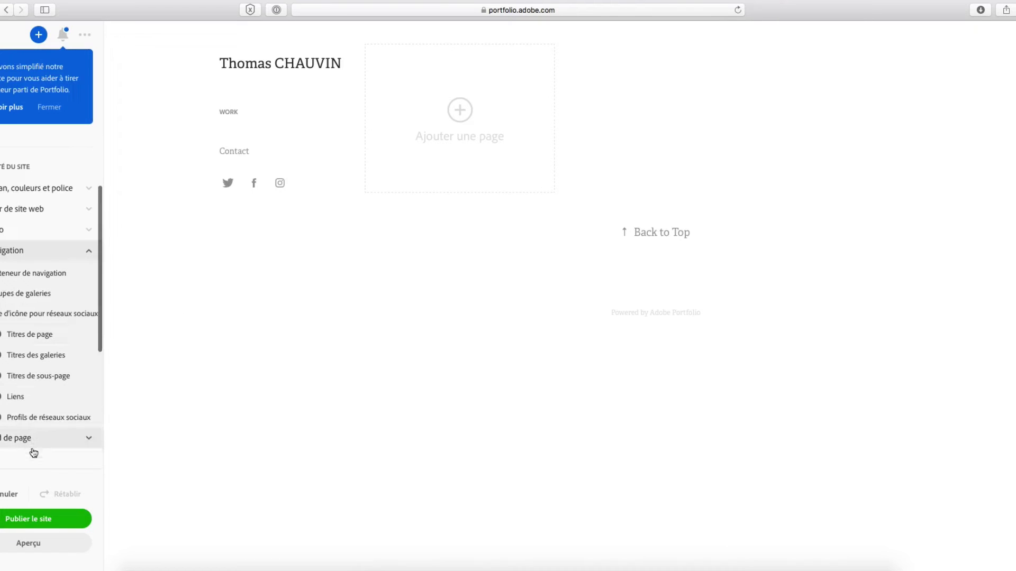
left_click(88, 439)
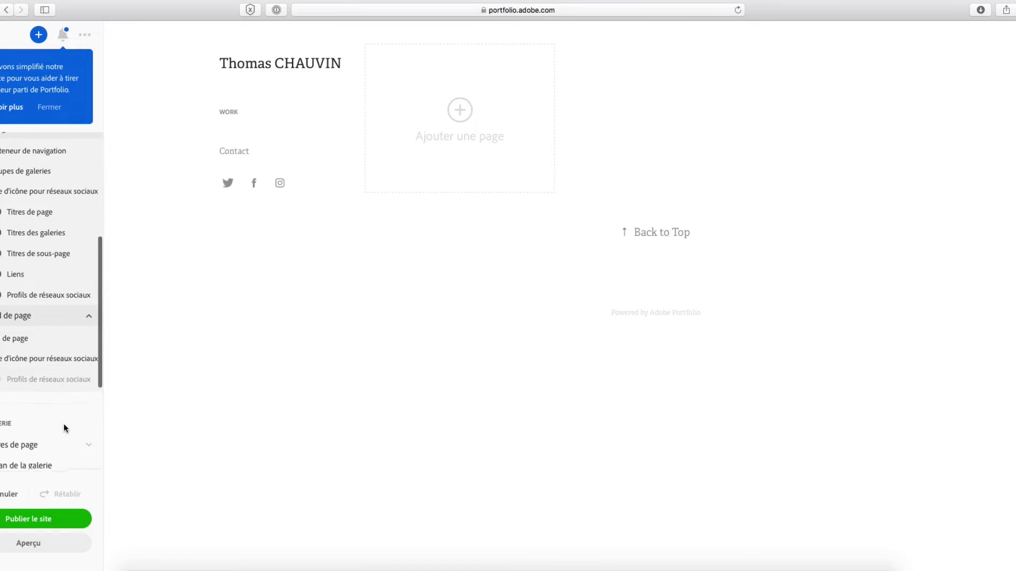
left_click(16, 380)
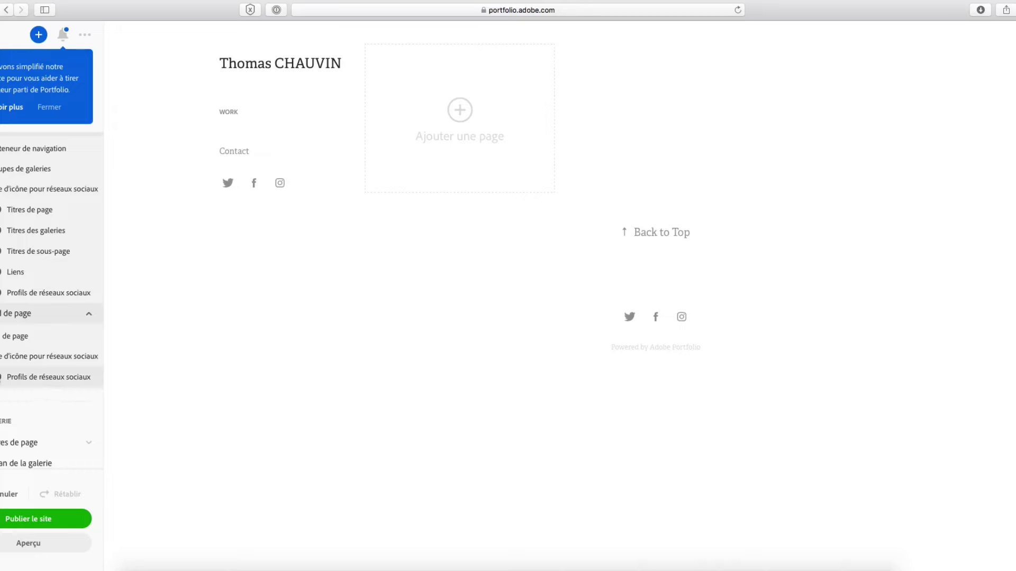
left_click(0, 379)
- Start adding a page to the gallery from a Lightroom album
scroll(61, 371, "down", 3)
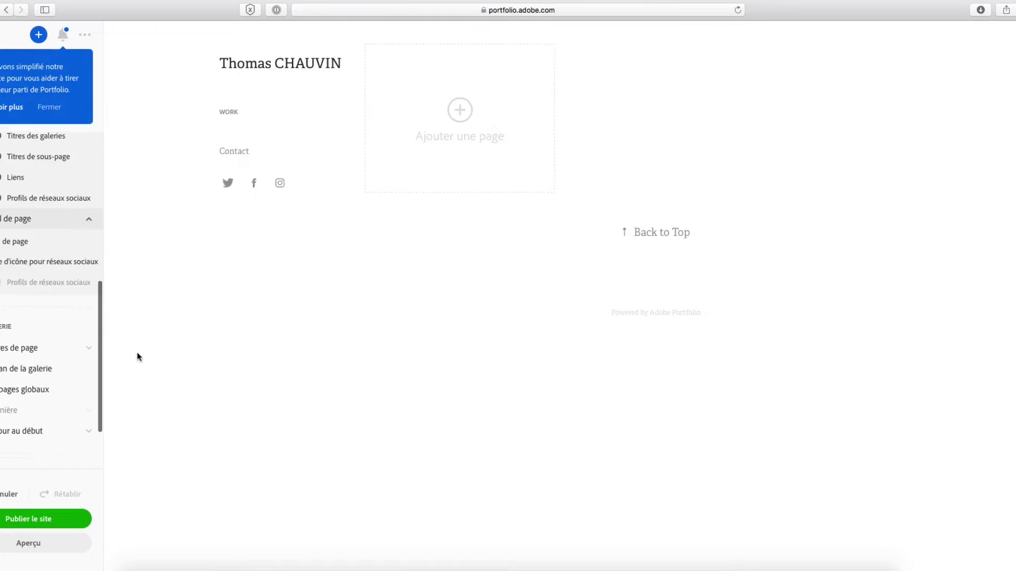
scroll(82, 344, "up", 5)
scroll(82, 345, "up", 4)
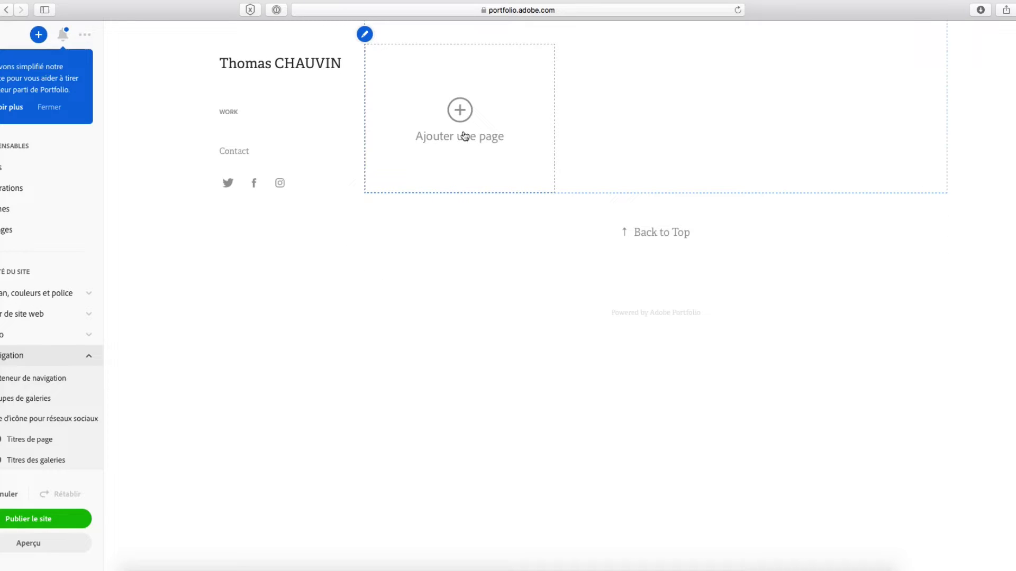
left_click(467, 113)
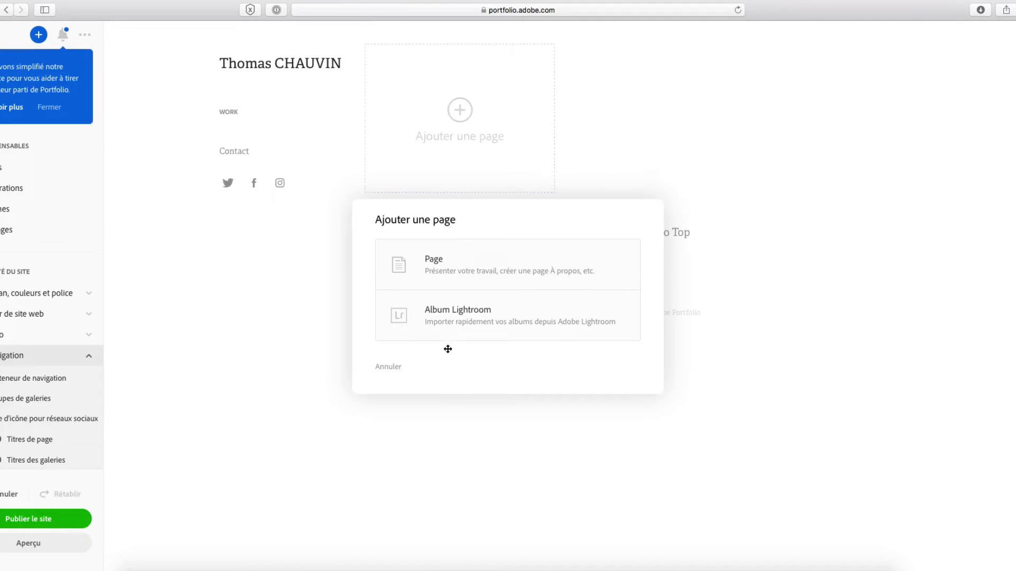
left_click(440, 313)
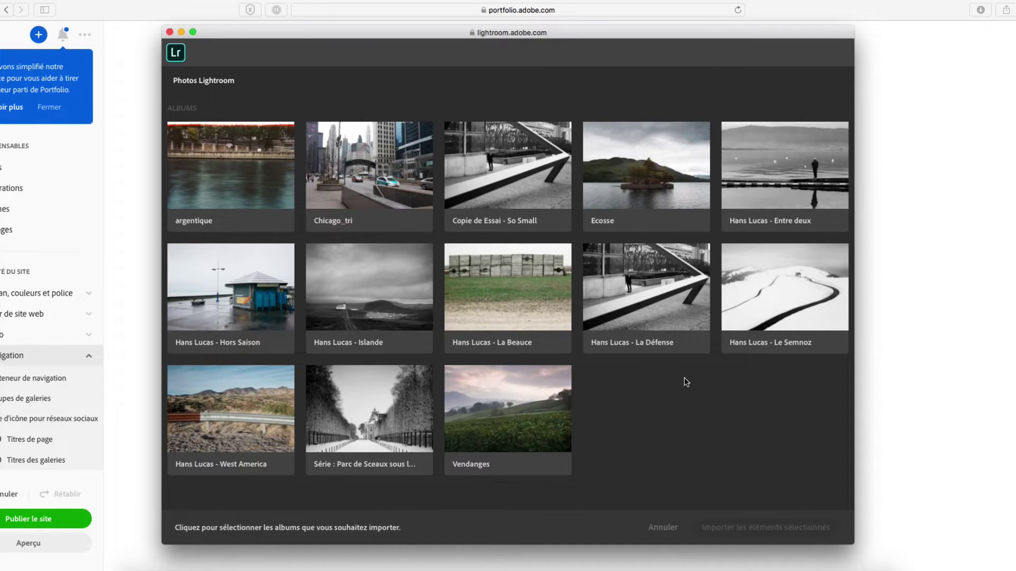
- Switch to Lightroom Classic to view the list of collections and return to the album picker
left_click(561, 563)
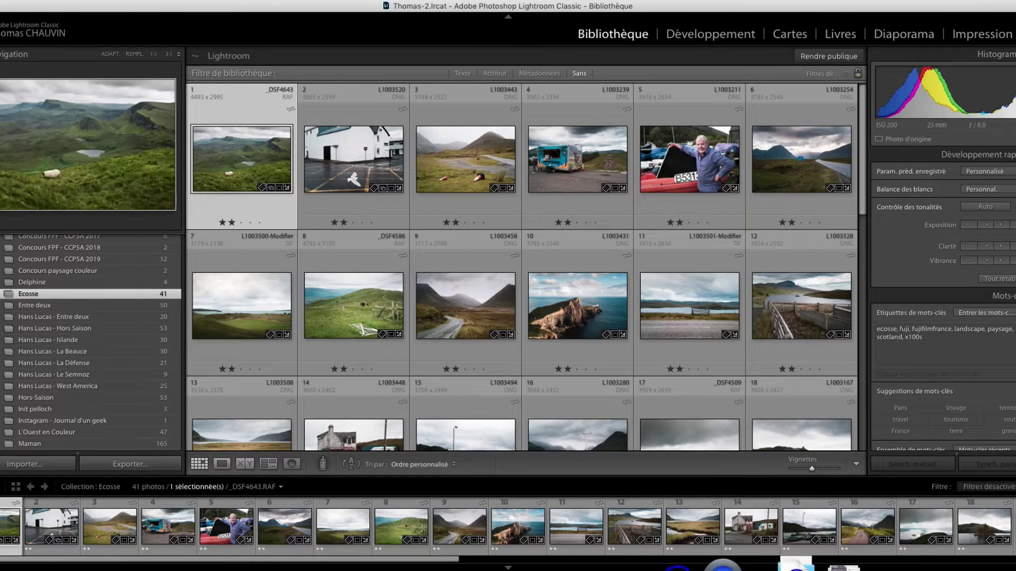
left_click(619, 569)
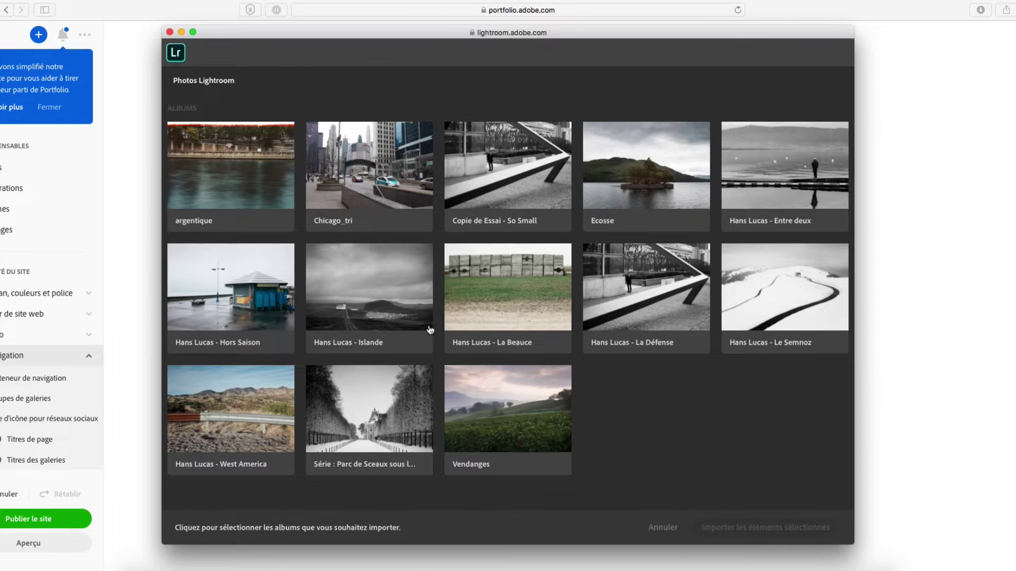
- Import the Islande, La Défense and "Série : Parc de Sceaux" albums from Lightroom as gallery pages
left_click(491, 168)
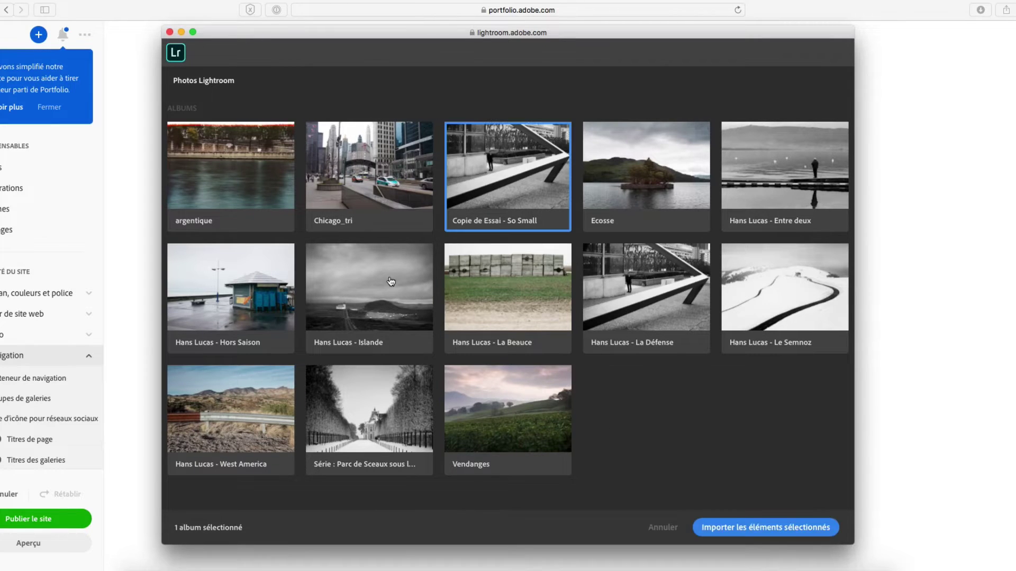
left_click(507, 189)
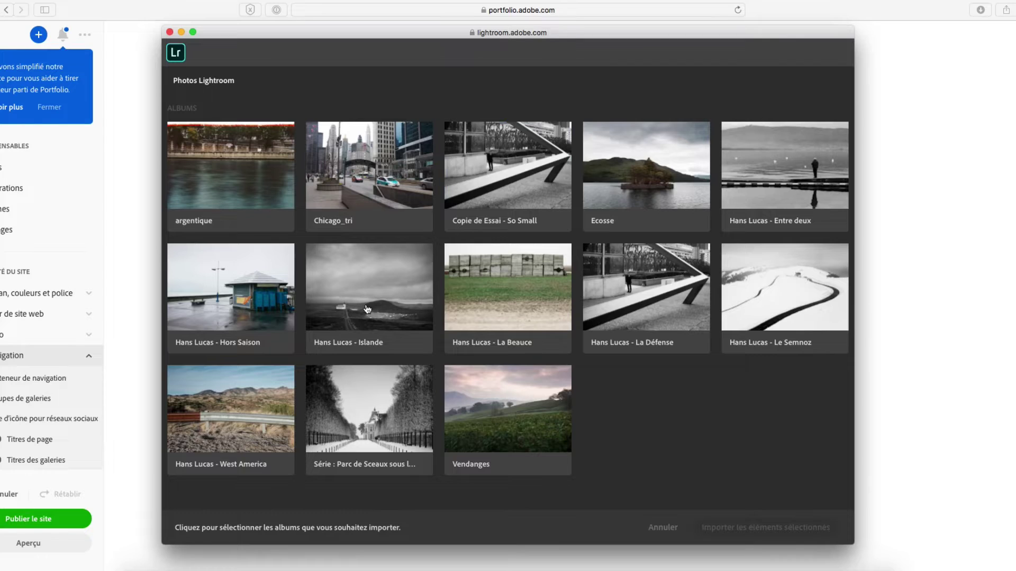
left_click(360, 431)
left_click(378, 295)
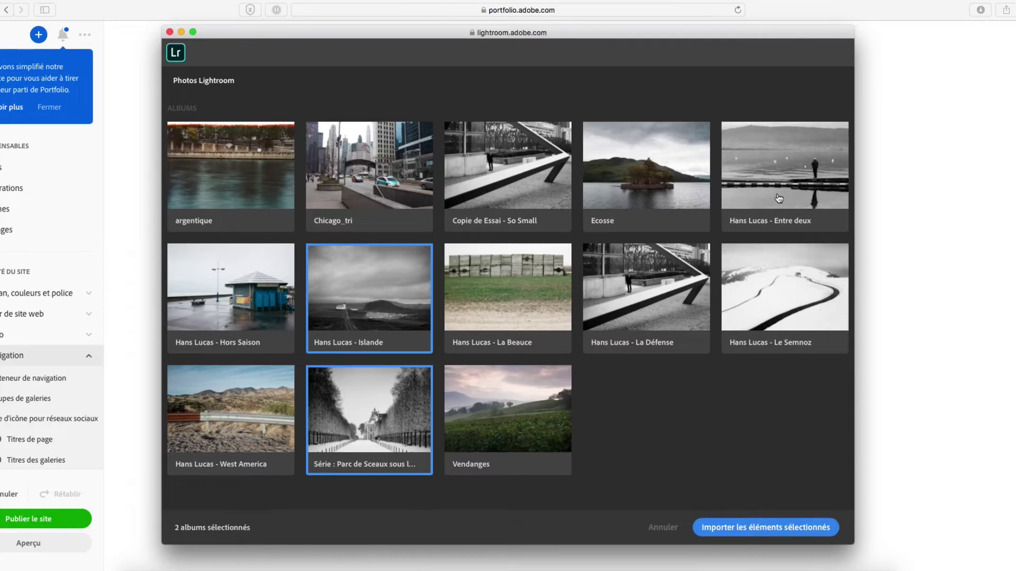
left_click(656, 297)
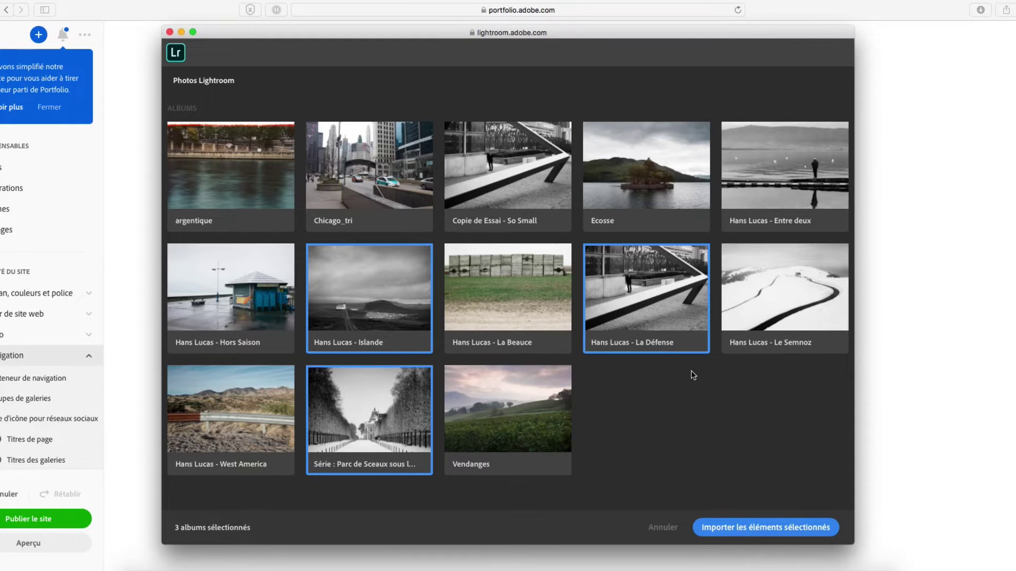
left_click(762, 528)
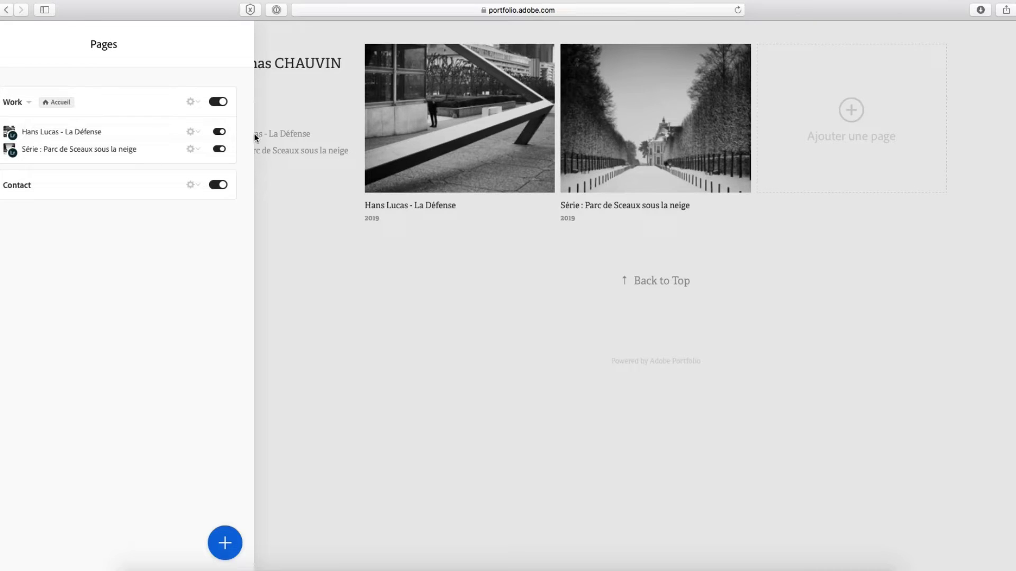
- Try hiding and re-showing the La Défense and Parc de Sceaux pages, and close the page manager
left_click(220, 133)
left_click(219, 132)
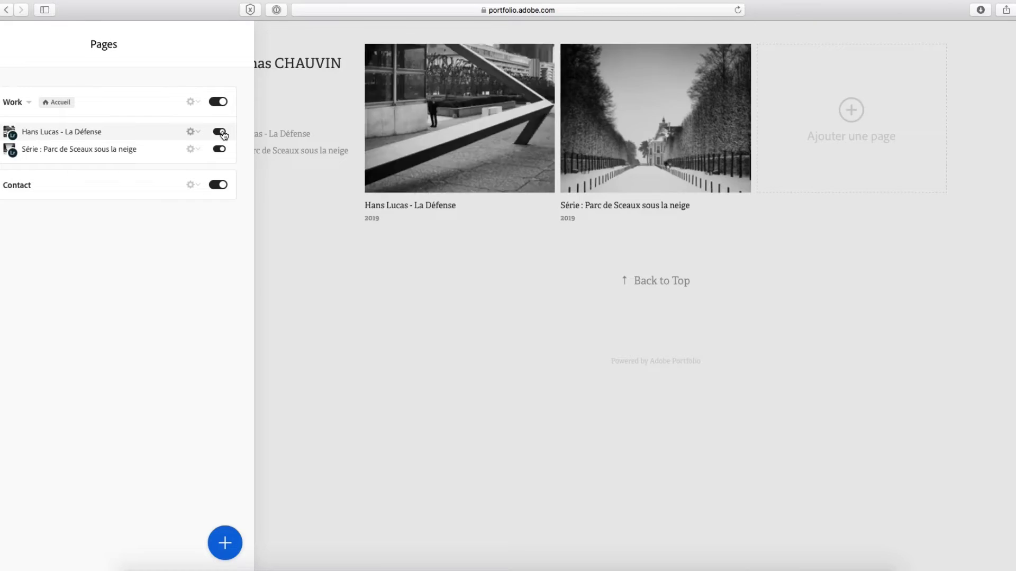
left_click(222, 133)
left_click(222, 134)
left_click(223, 150)
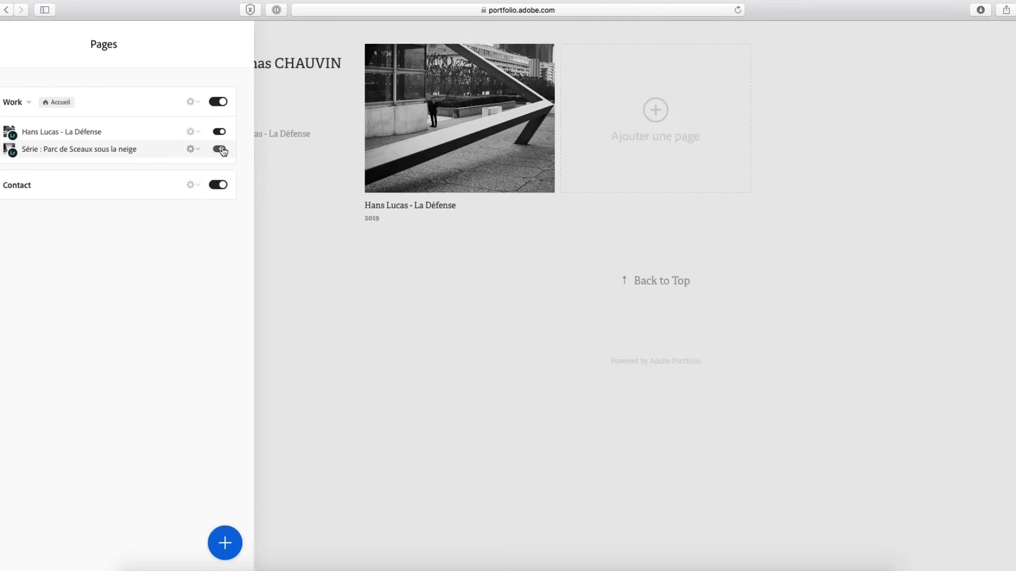
left_click(223, 151)
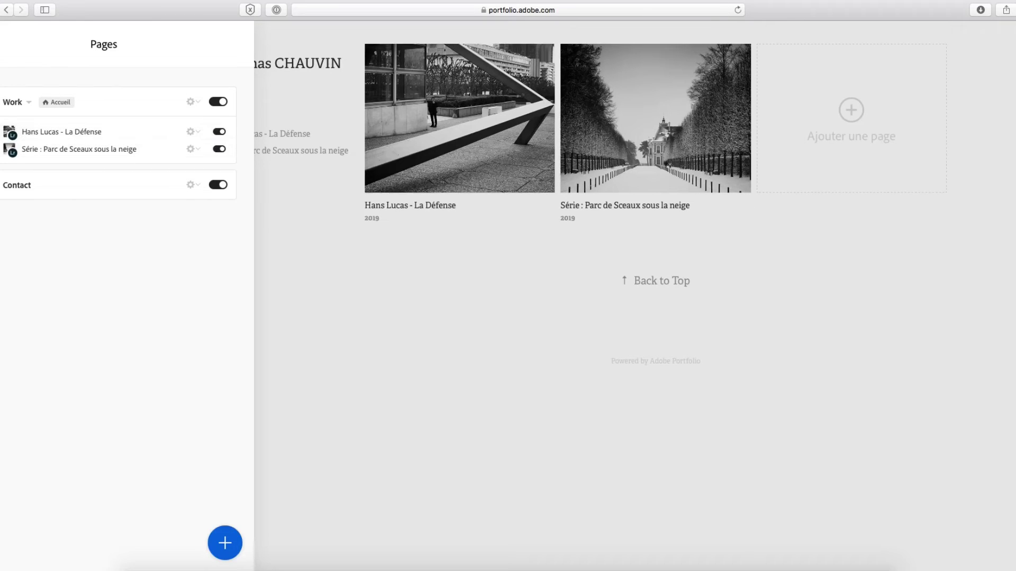
left_click(1, 44)
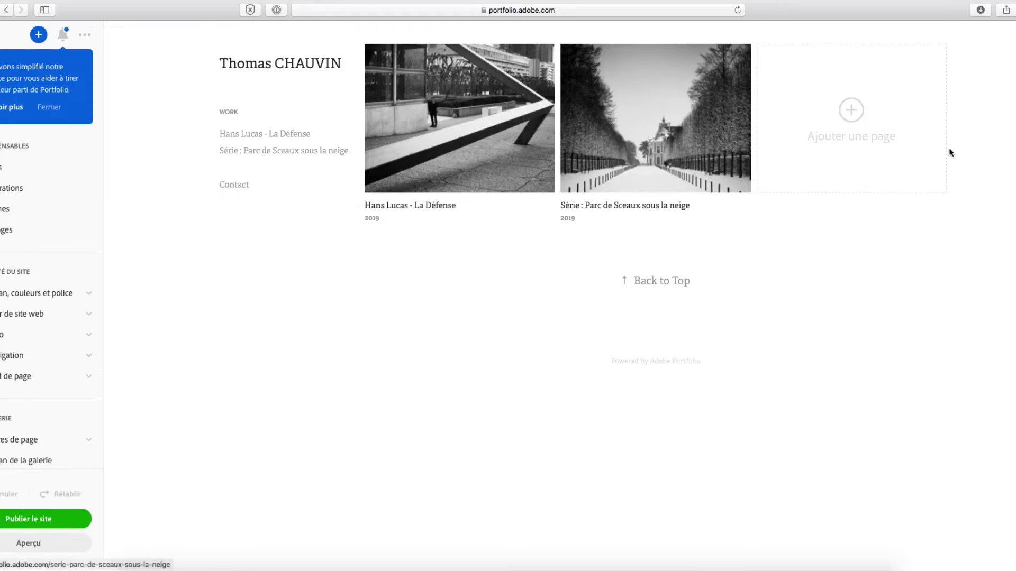
- Import the Islande, La Beauce, West America and Hors Saison albums from Lightroom as new gallery pages
left_click(837, 137)
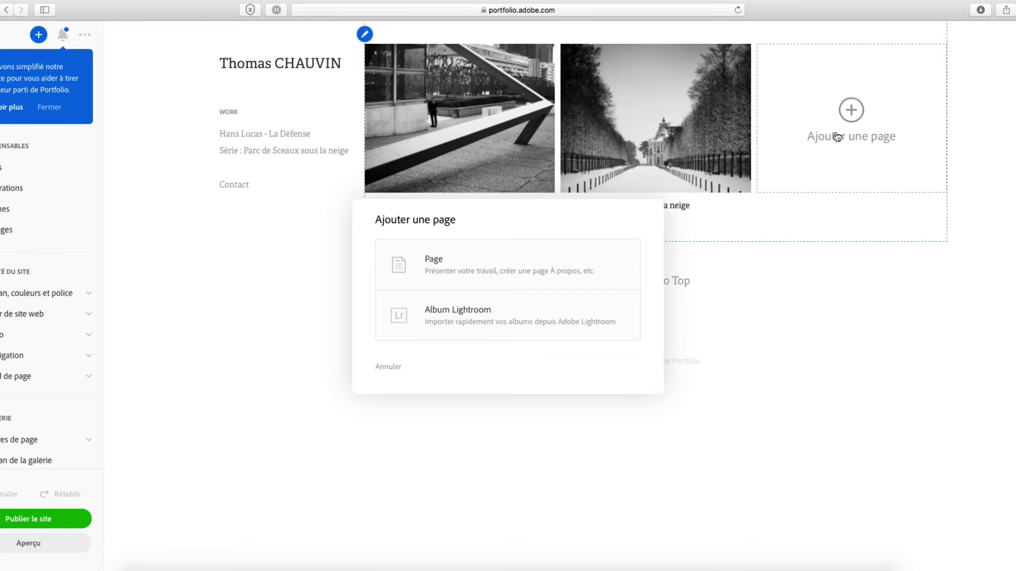
left_click(471, 316)
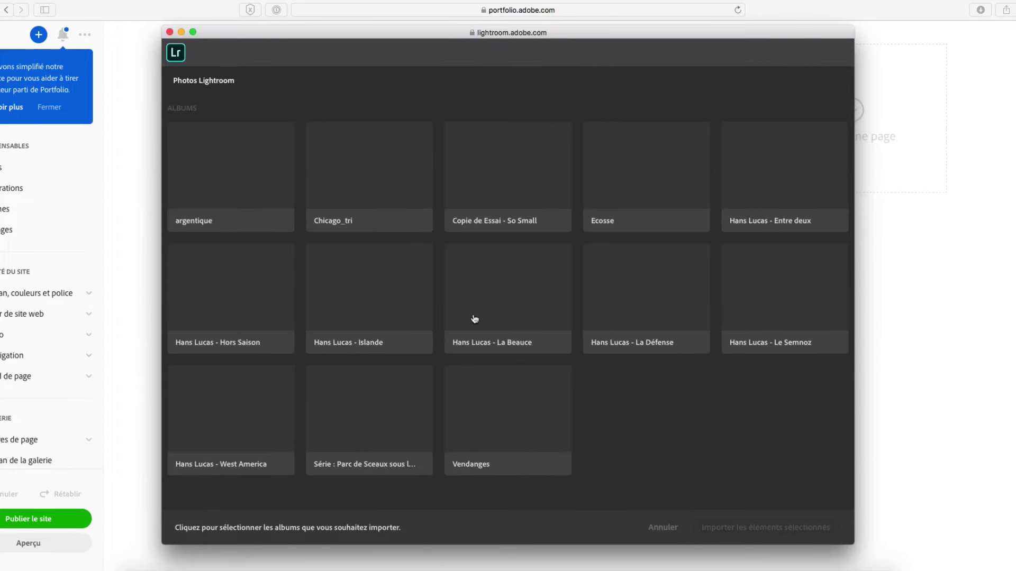
left_click(365, 284)
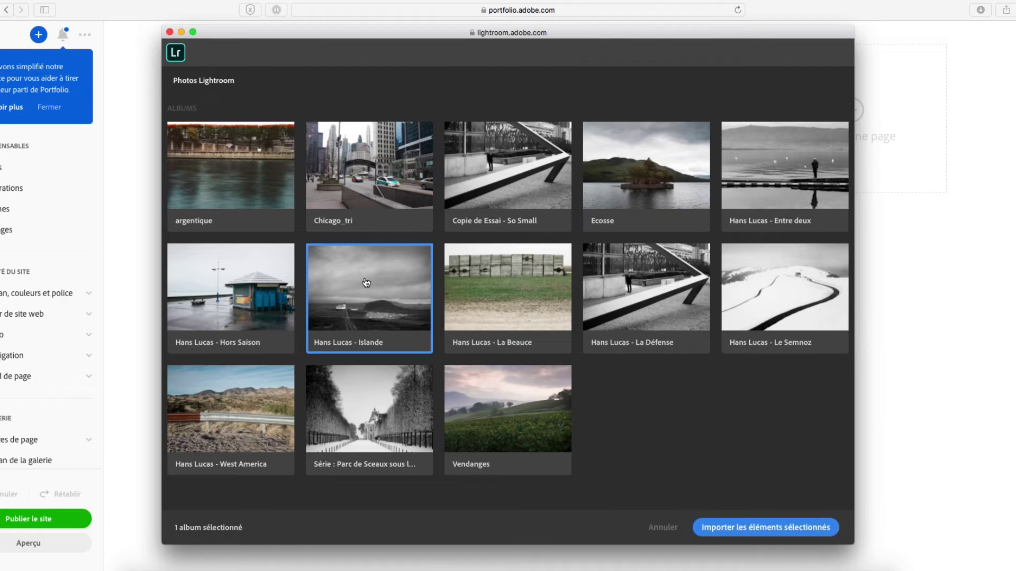
left_click(517, 281)
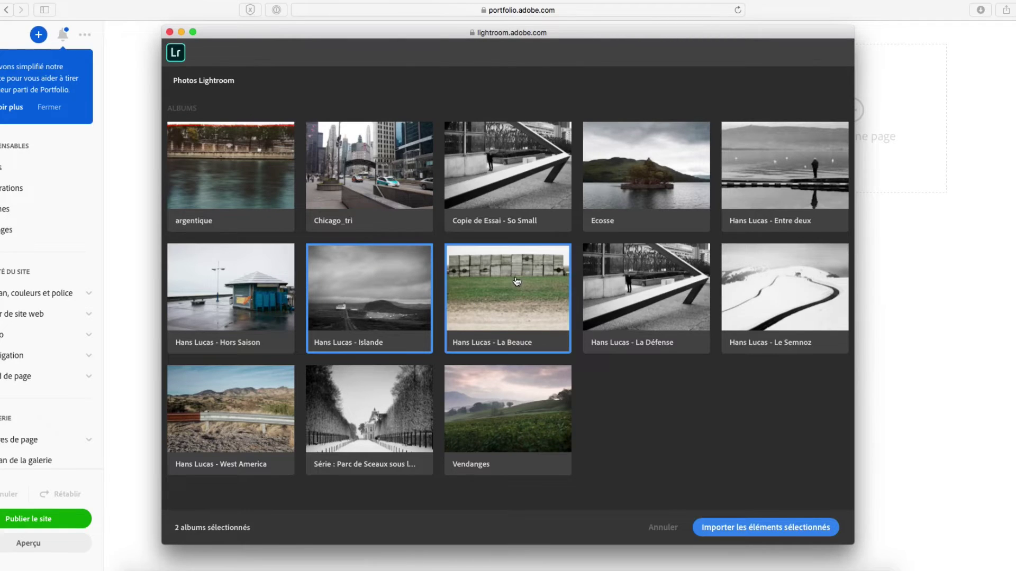
left_click(226, 417)
left_click(244, 286)
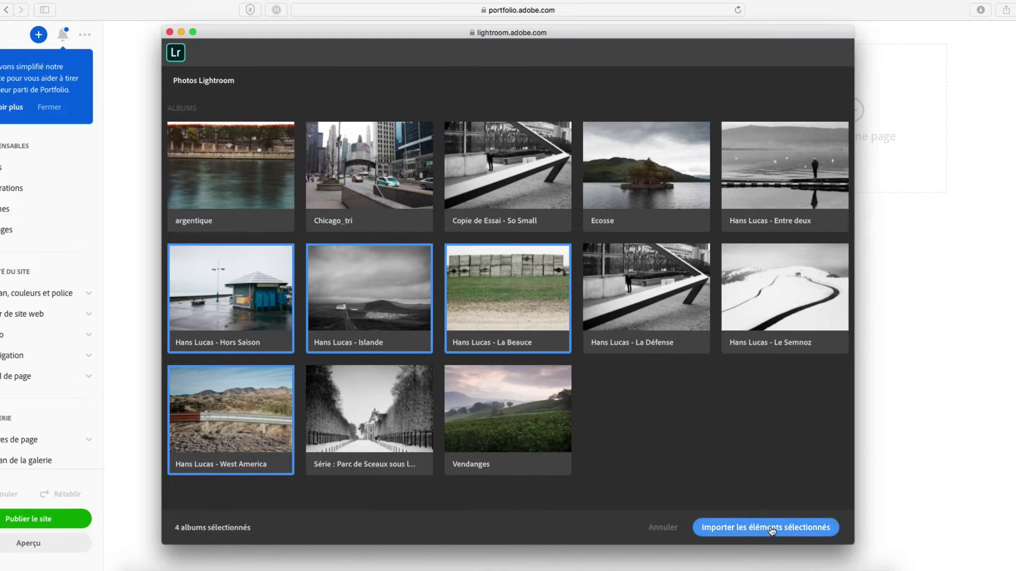
left_click(746, 521)
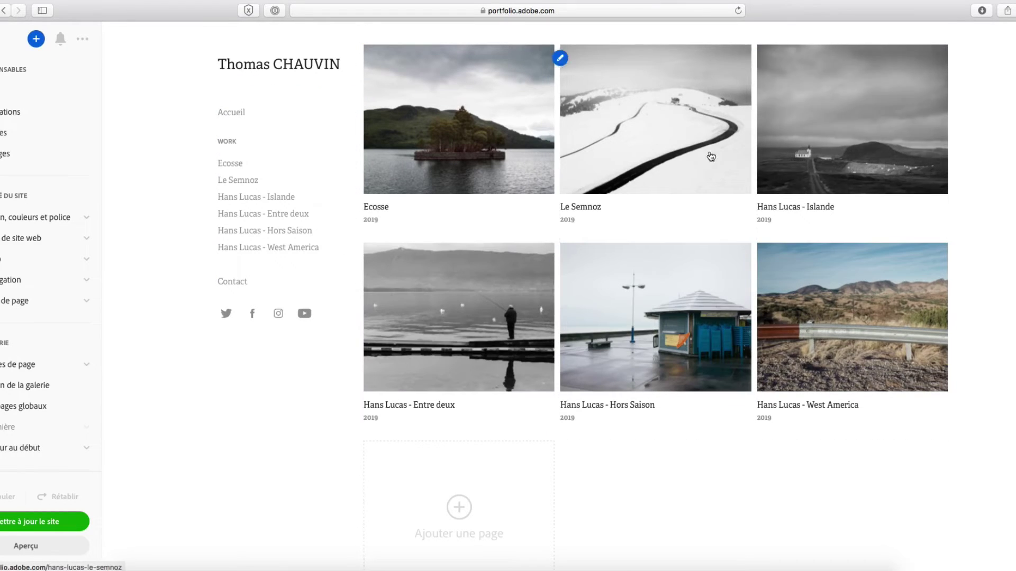
- Open the page manager from the site navigation and try hiding and re-showing the Ecosse, Le Semnoz and Islande pages
left_click(219, 100)
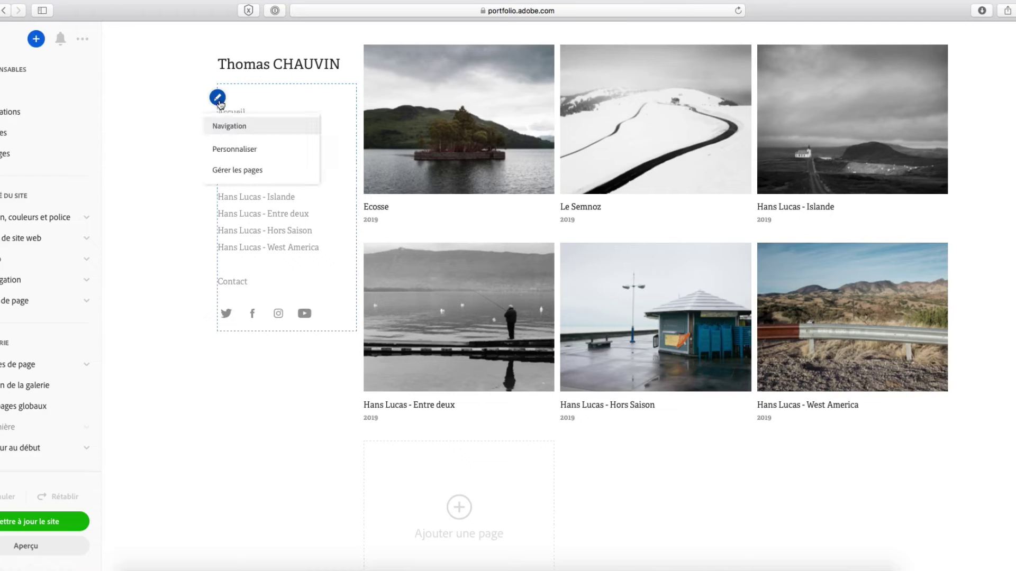
left_click(242, 172)
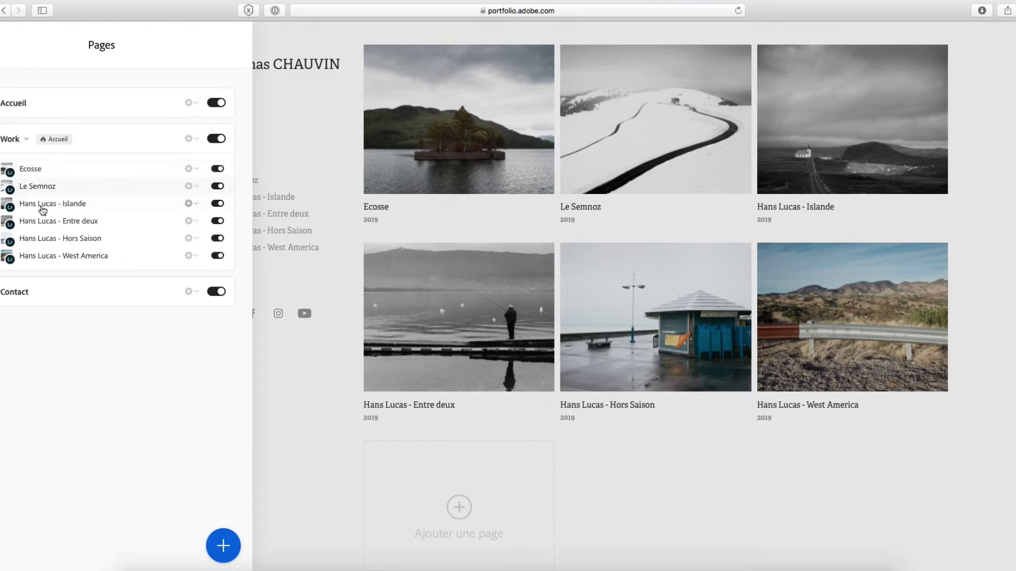
left_click(217, 170)
left_click(218, 170)
left_click(218, 187)
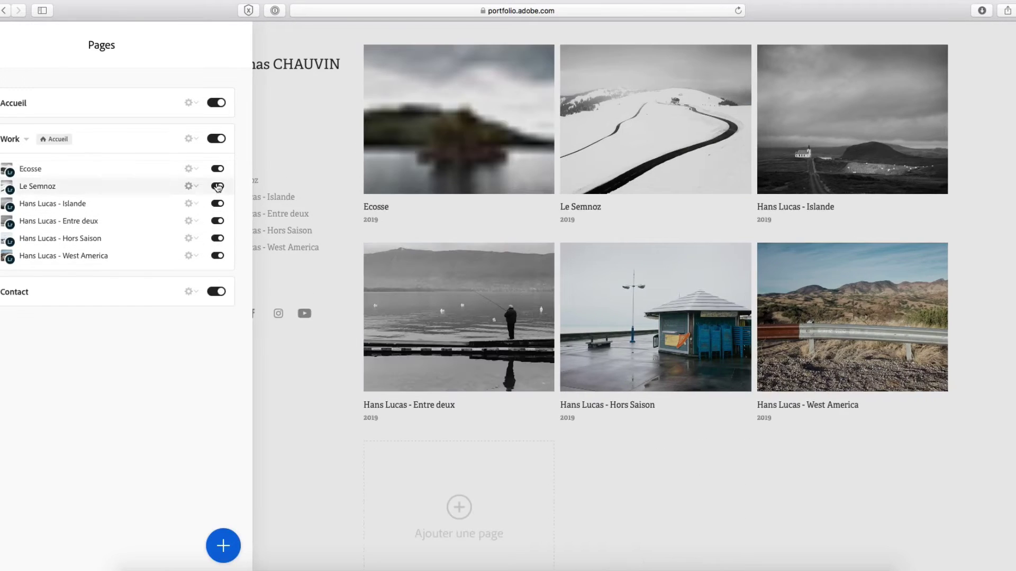
left_click(217, 187)
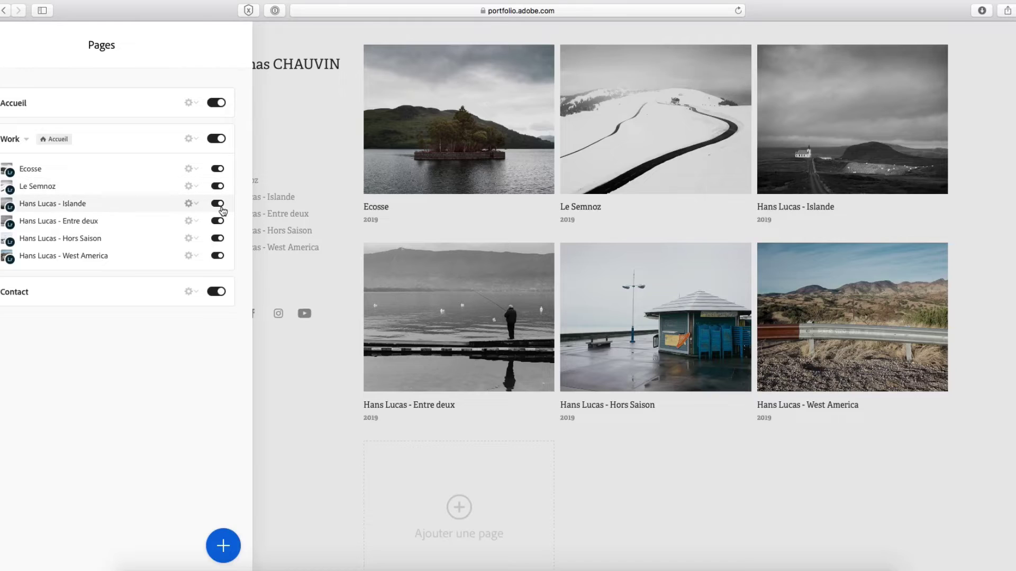
left_click(218, 205)
left_click(217, 204)
- Reorder the Work pages with Ecosse last and Islande first, and close the page manager
left_click_drag(32, 169, 32, 256)
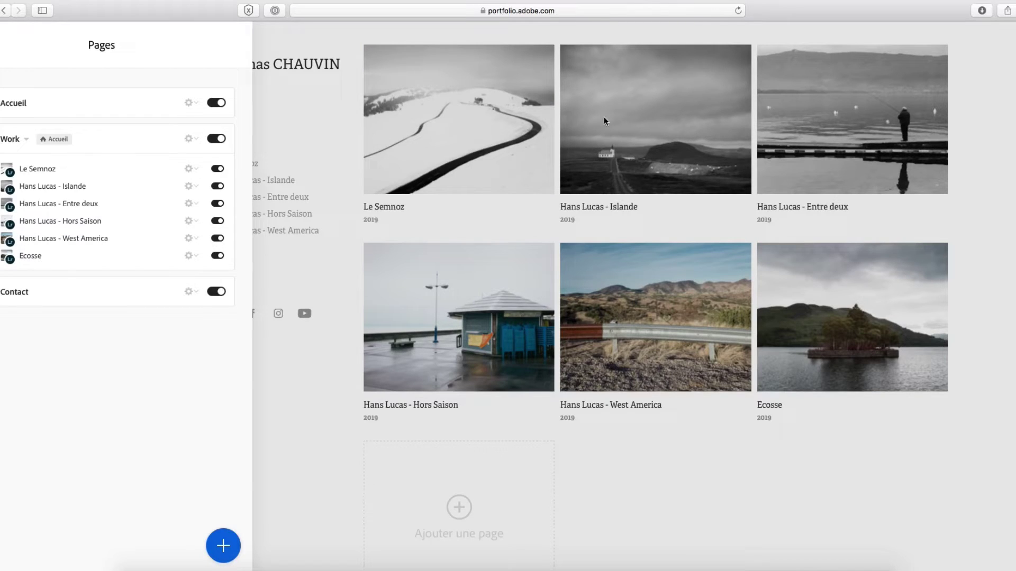
left_click_drag(79, 185, 80, 168)
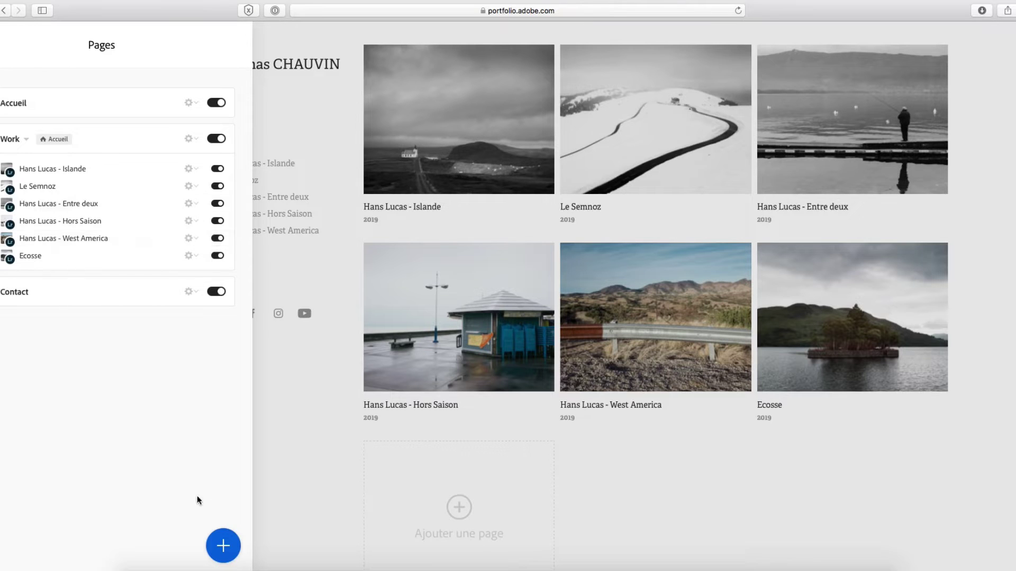
left_click(2, 45)
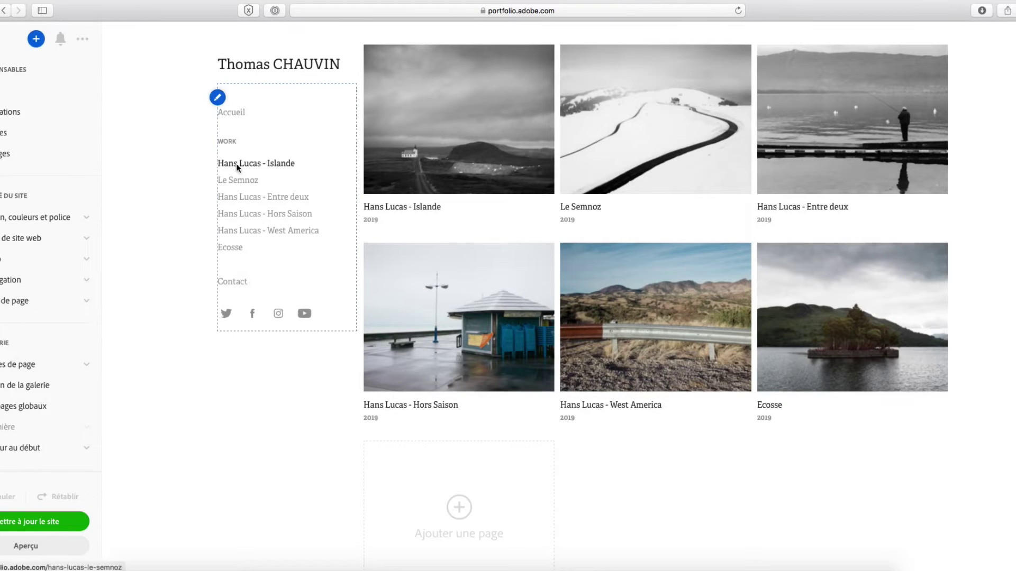
- Open the Islande page for editing from the page manager
left_click(221, 103)
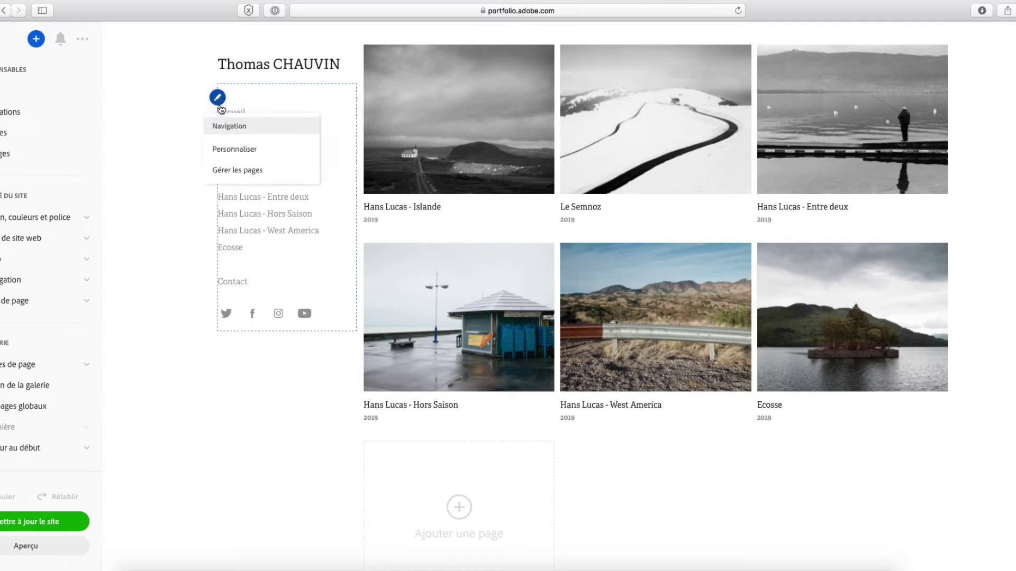
left_click(236, 170)
left_click(32, 172)
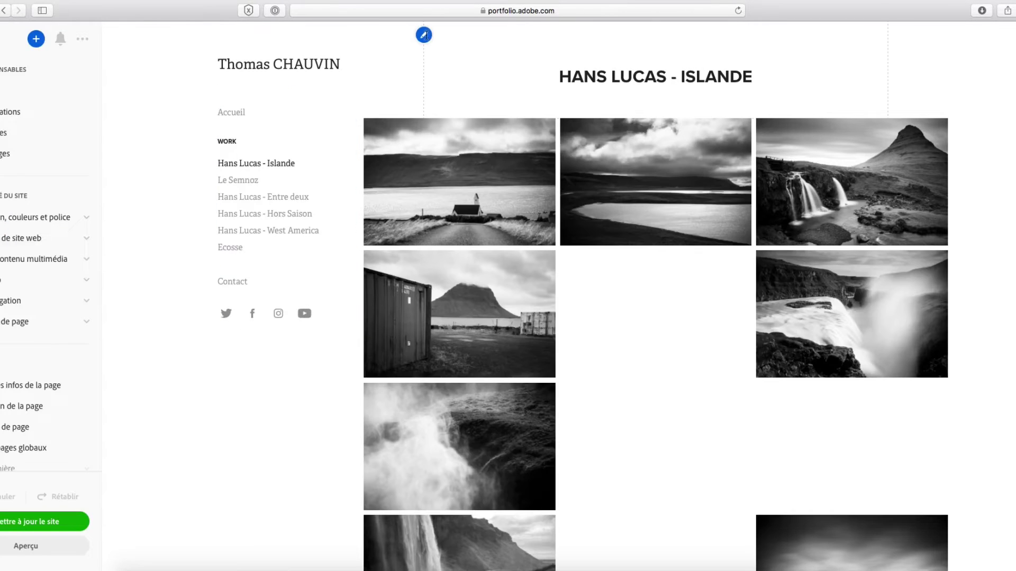
- Shorten the page title to Islande in the page information and leave the custom fields empty
left_click(424, 35)
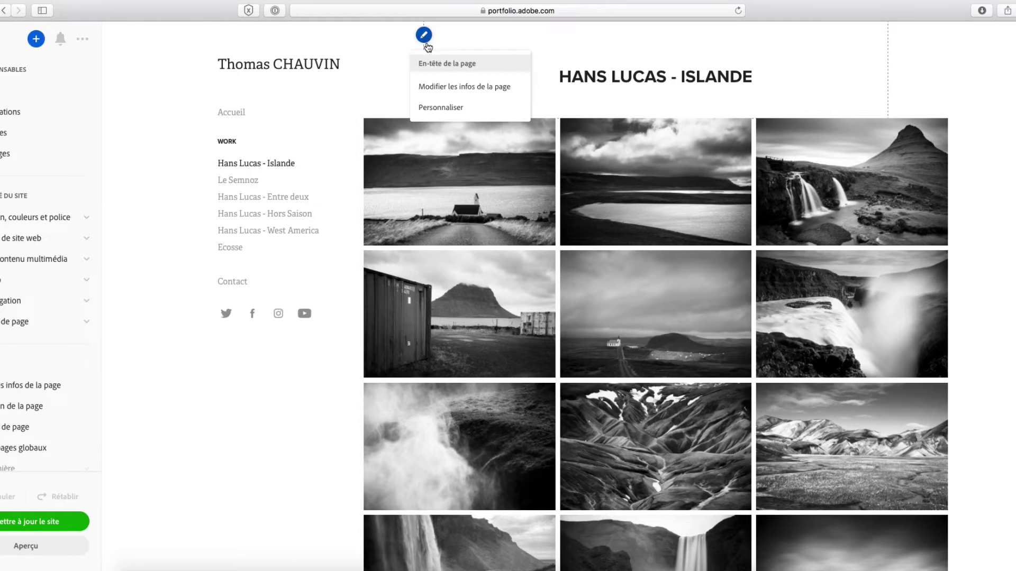
left_click(454, 86)
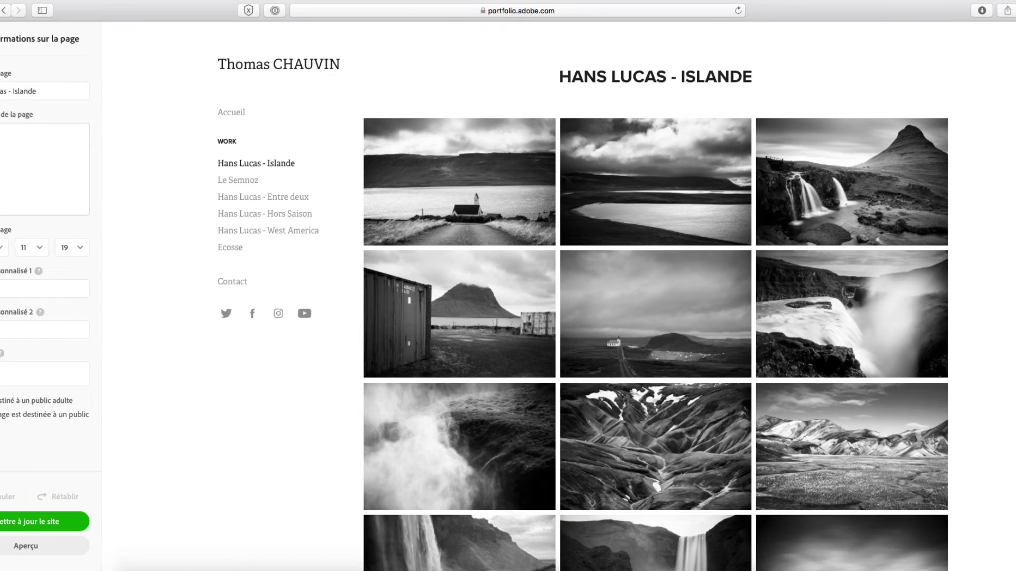
left_click_drag(15, 91, 0, 91)
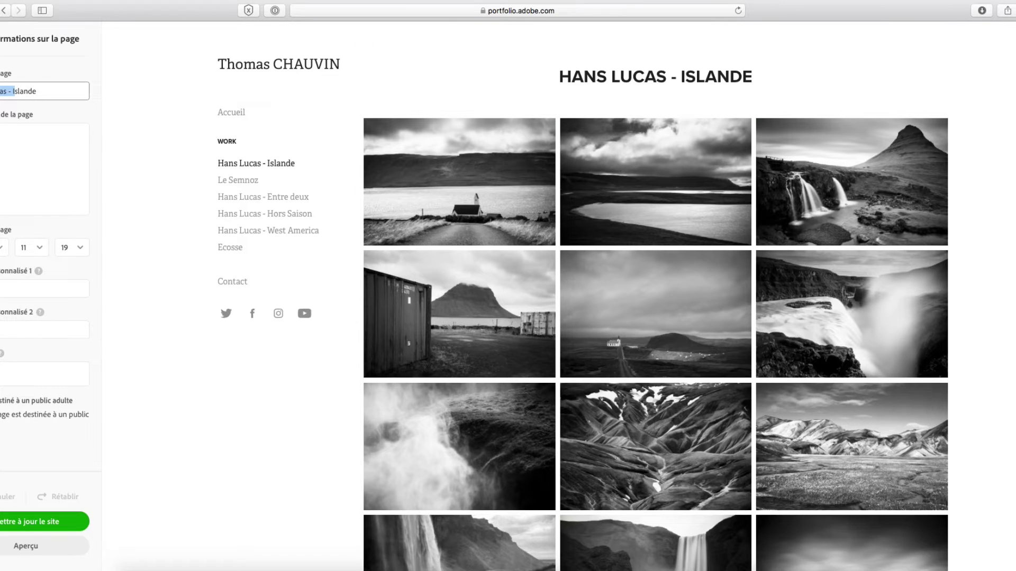
key("BackSpace")
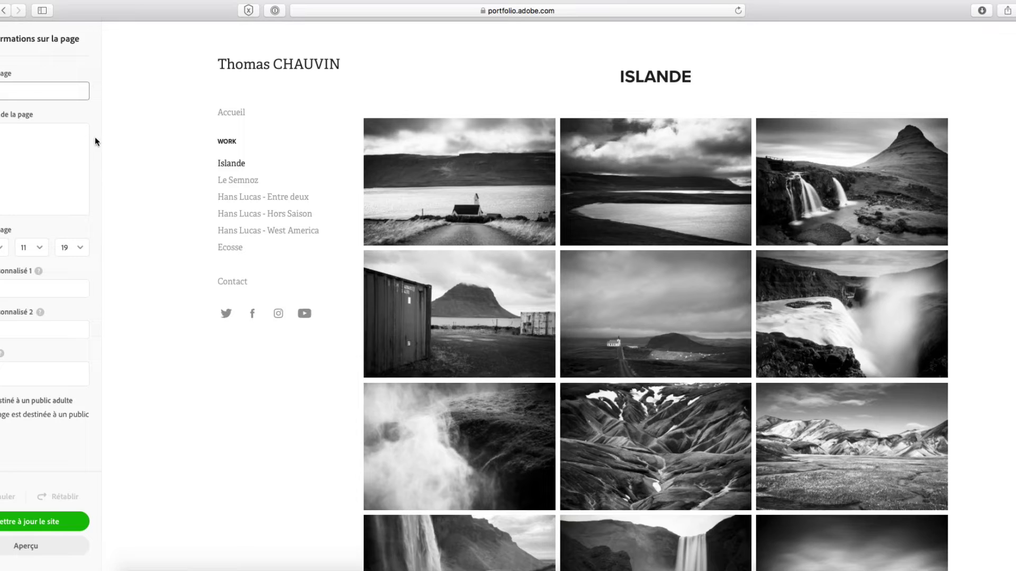
left_click(34, 286)
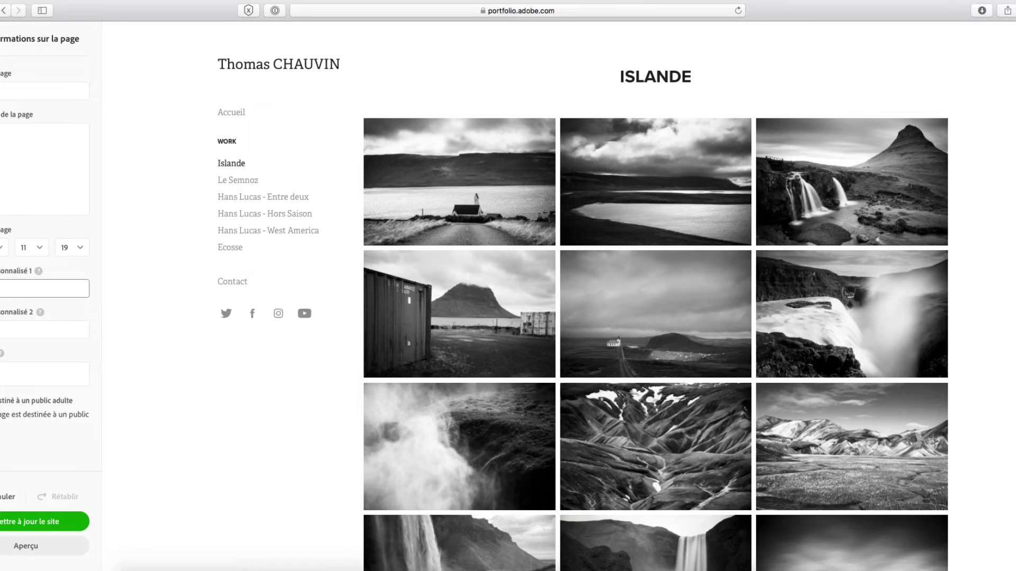
left_click(6, 370)
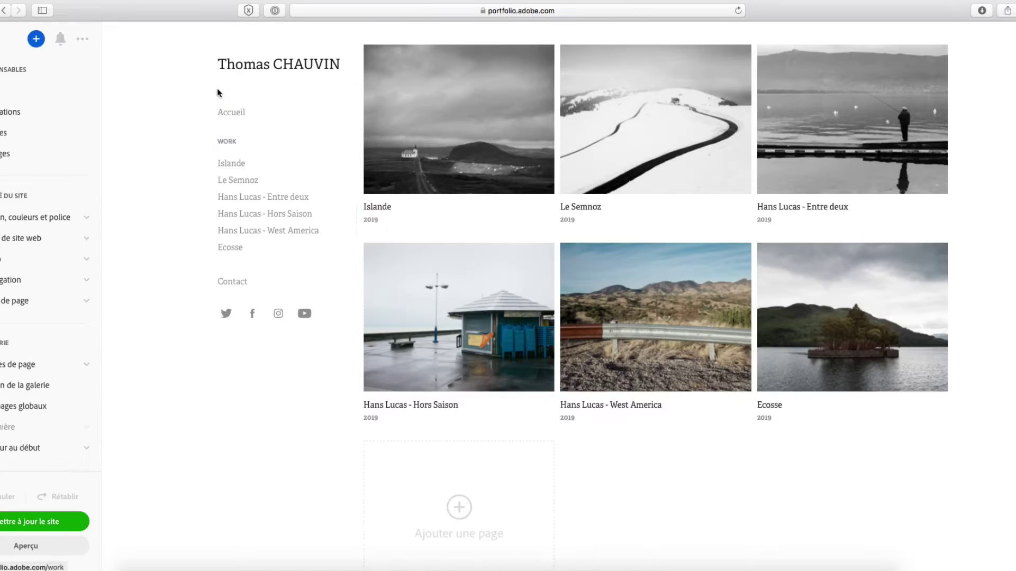
- Reopen the page manager and try to shorten the third Work page's title to "Entre deux"
left_click(219, 98)
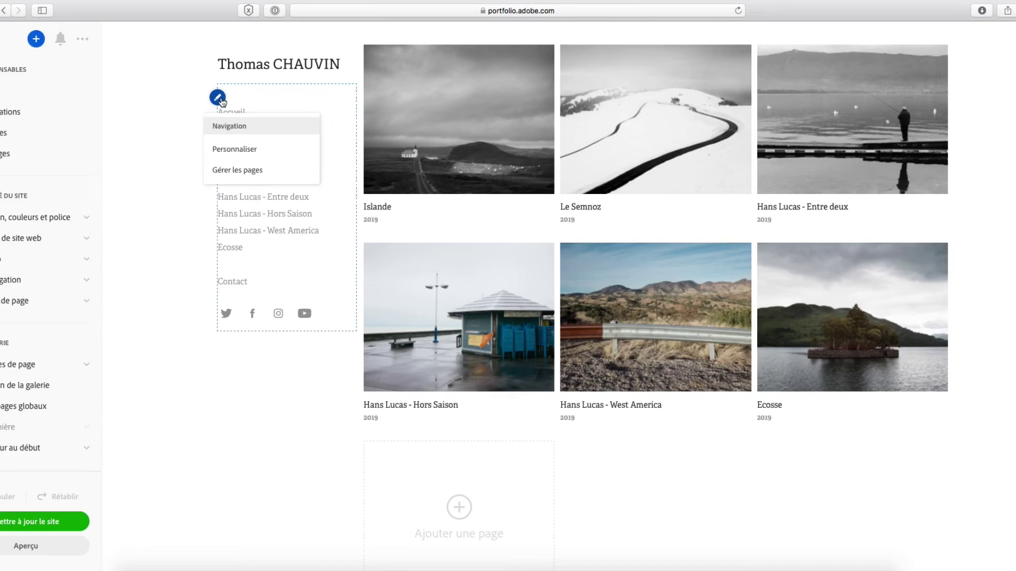
left_click(242, 172)
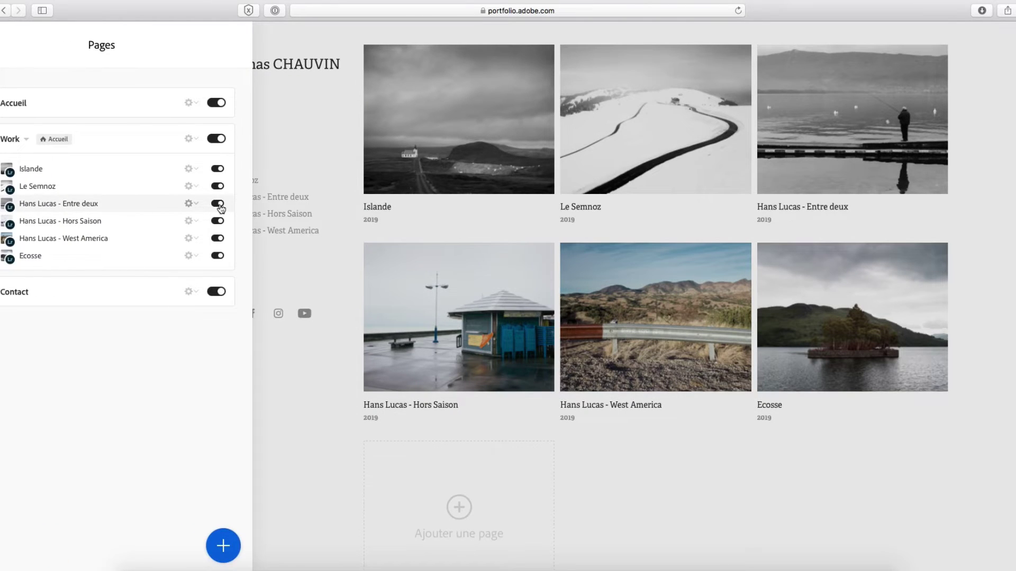
left_click(192, 205)
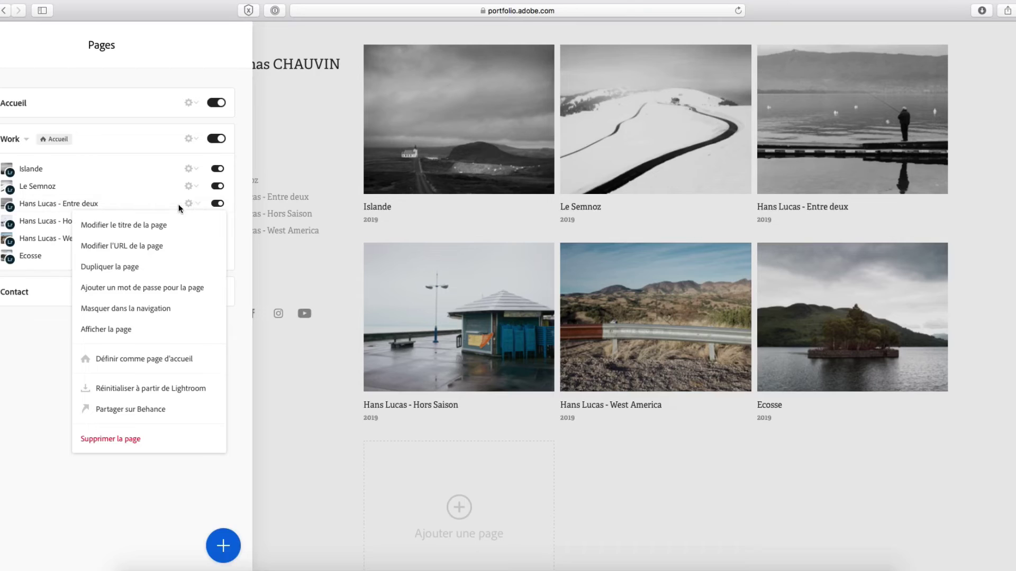
left_click(130, 225)
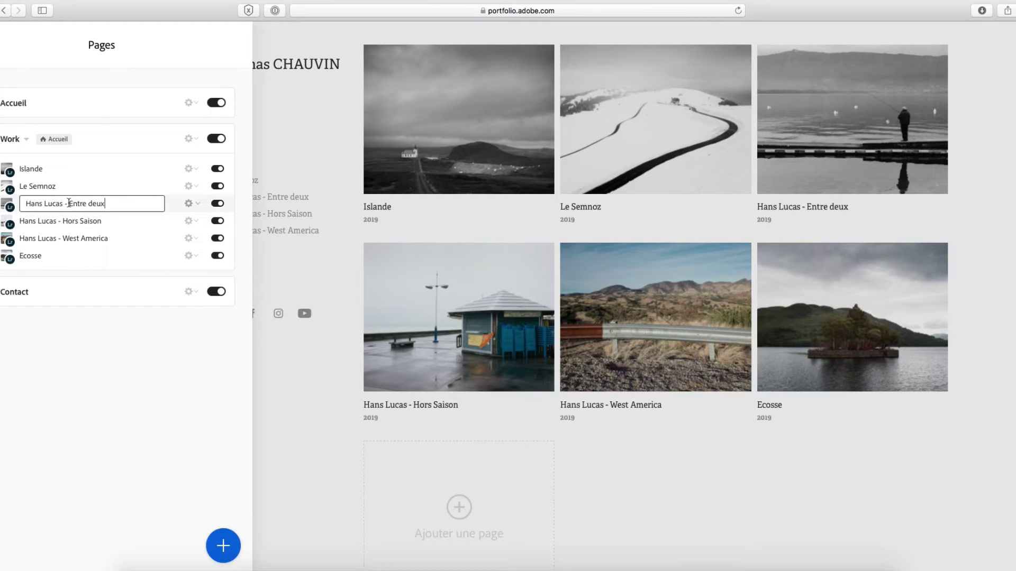
left_click_drag(69, 204, 25, 204)
key("BackSpace")
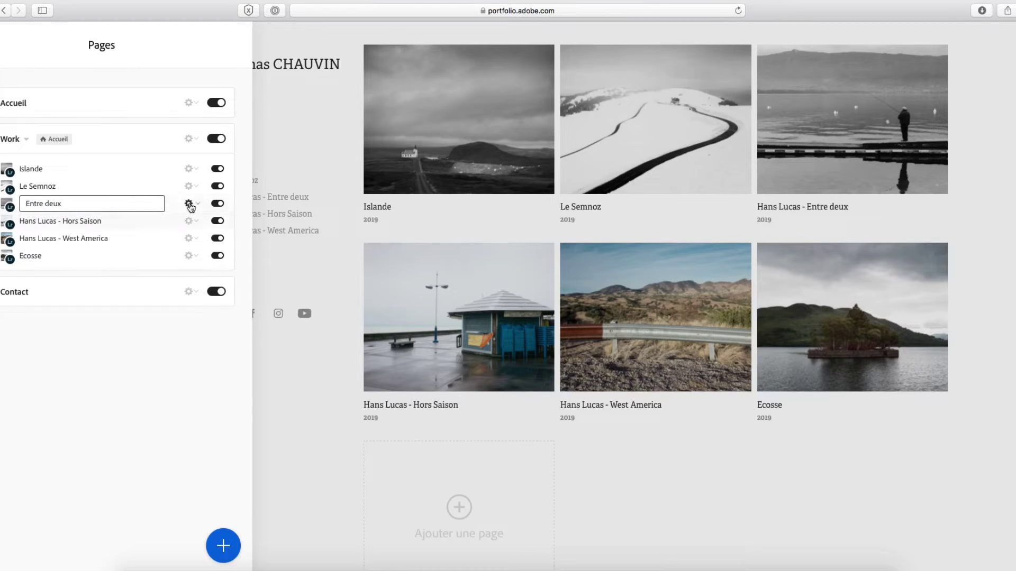
- Shorten the title of the fourth Work page to "Hors Saison" and save it
left_click(197, 222)
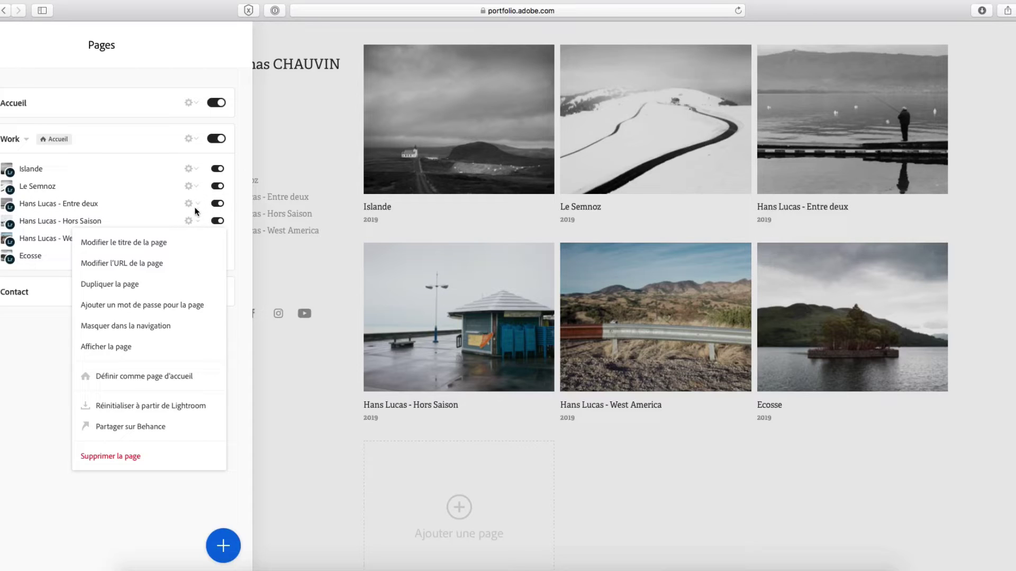
left_click(119, 246)
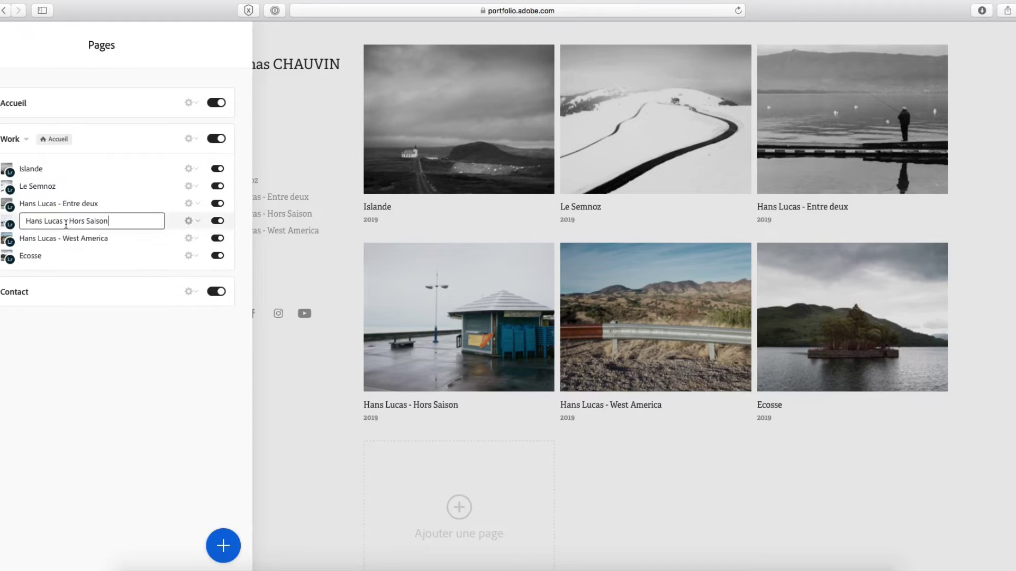
left_click_drag(70, 222, 26, 221)
key("BackSpace")
key("Return")
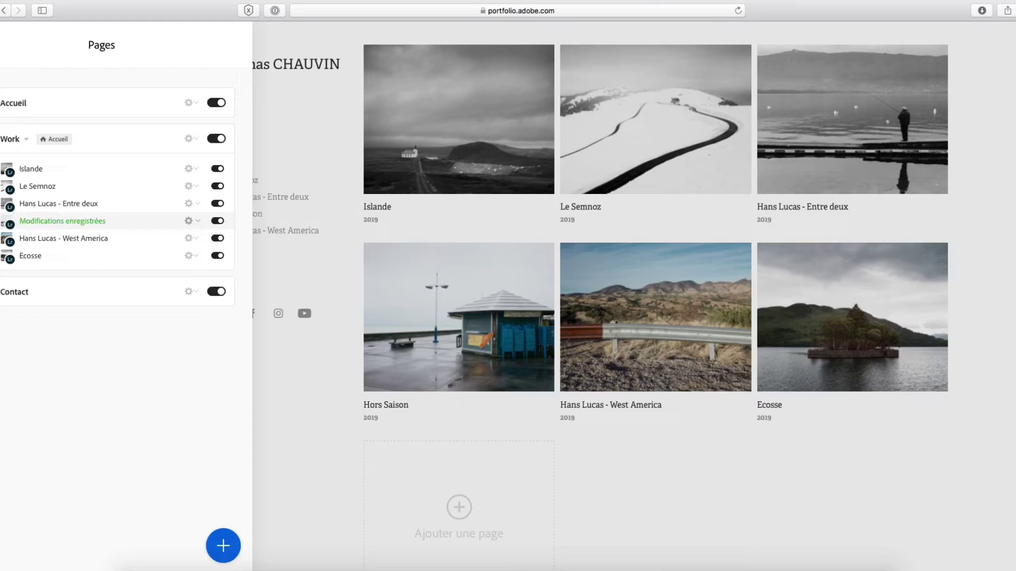
- Shorten the title of the third Work page to "Entre deux" and save it
left_click(191, 204)
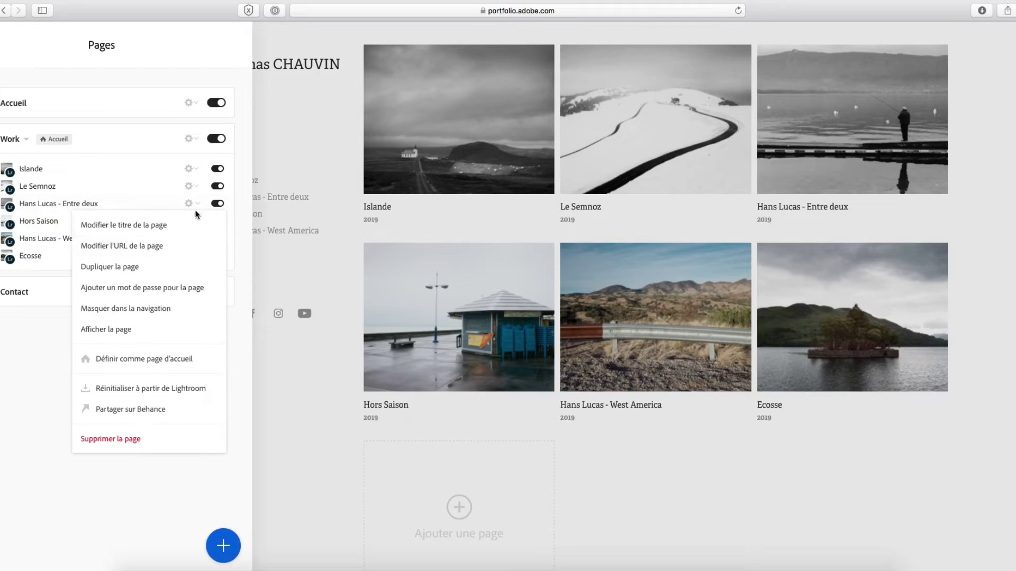
left_click(128, 246)
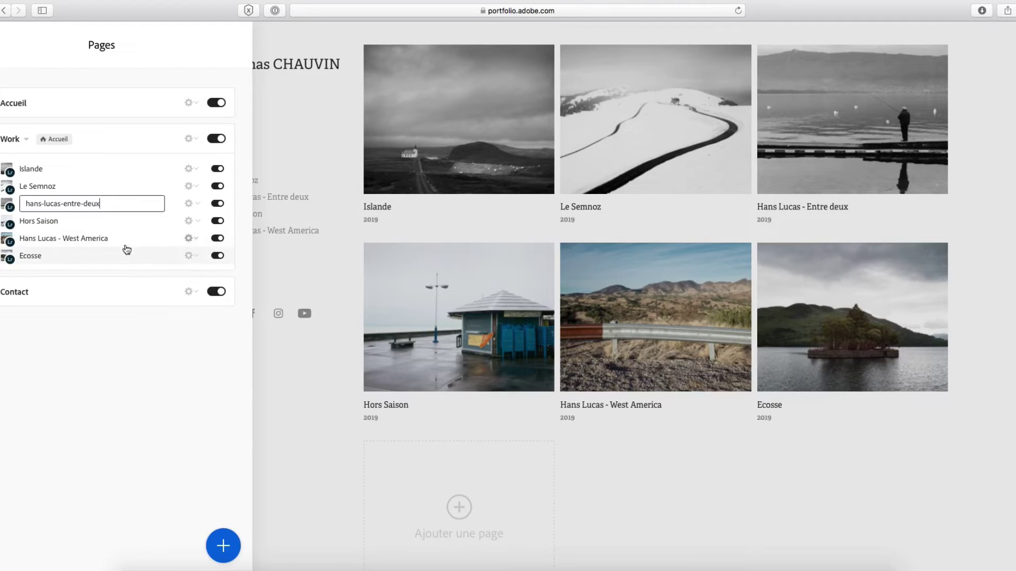
left_click(194, 207)
left_click(137, 227)
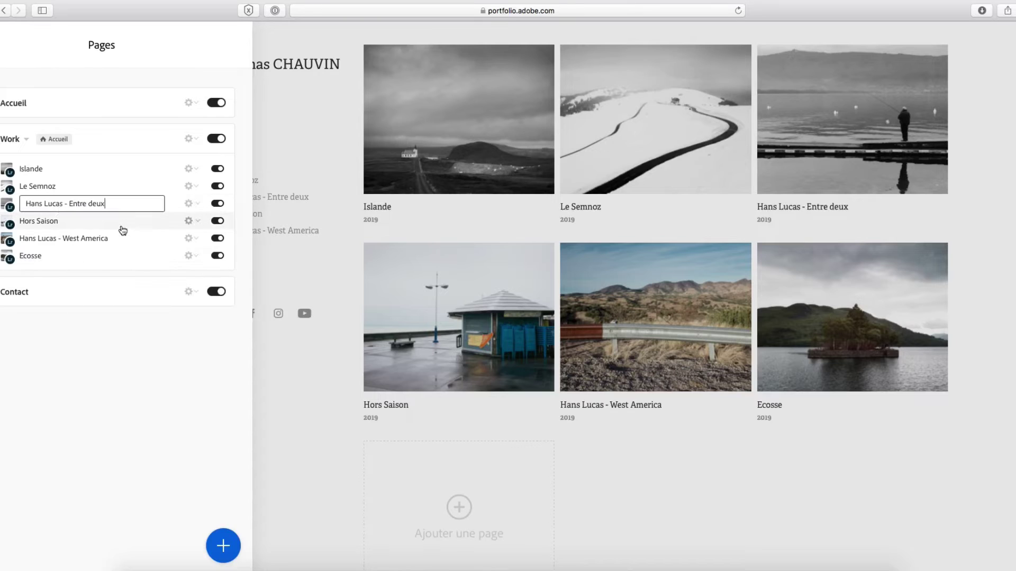
left_click_drag(67, 205, 16, 202)
key("BackSpace")
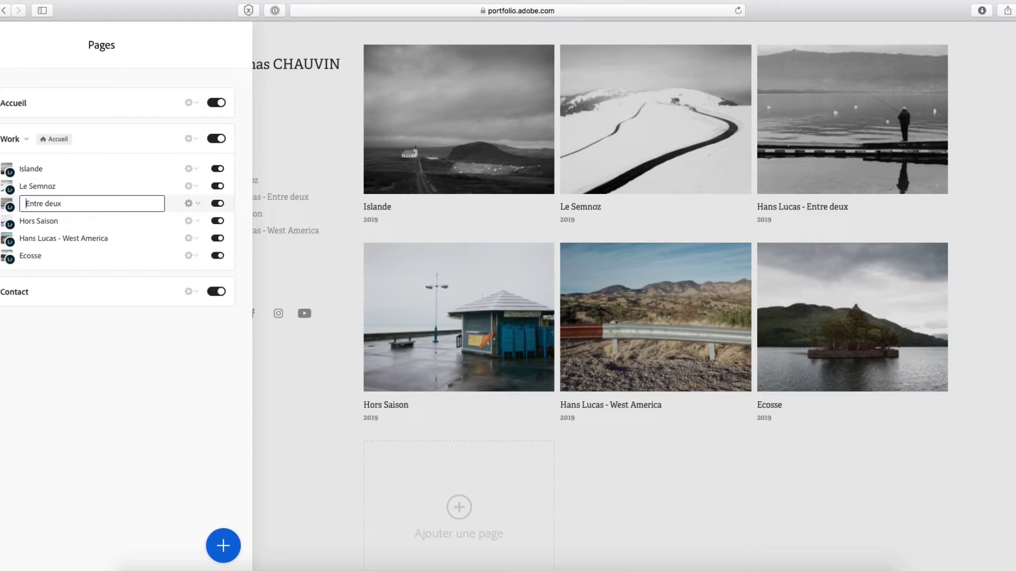
key("Return")
- Shorten the title of the fifth Work page to "West America" and close the page manager
left_click(197, 241)
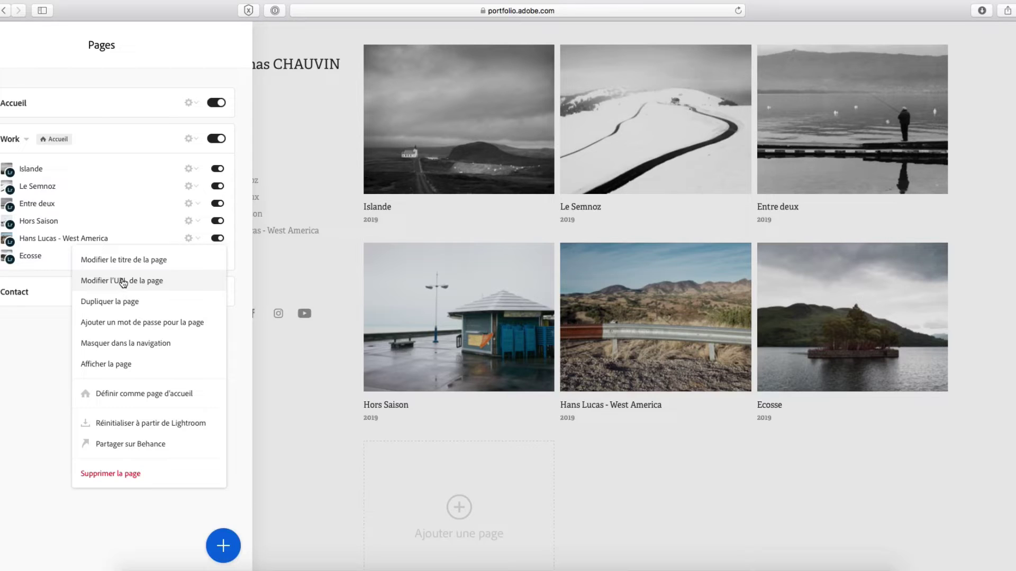
left_click(119, 260)
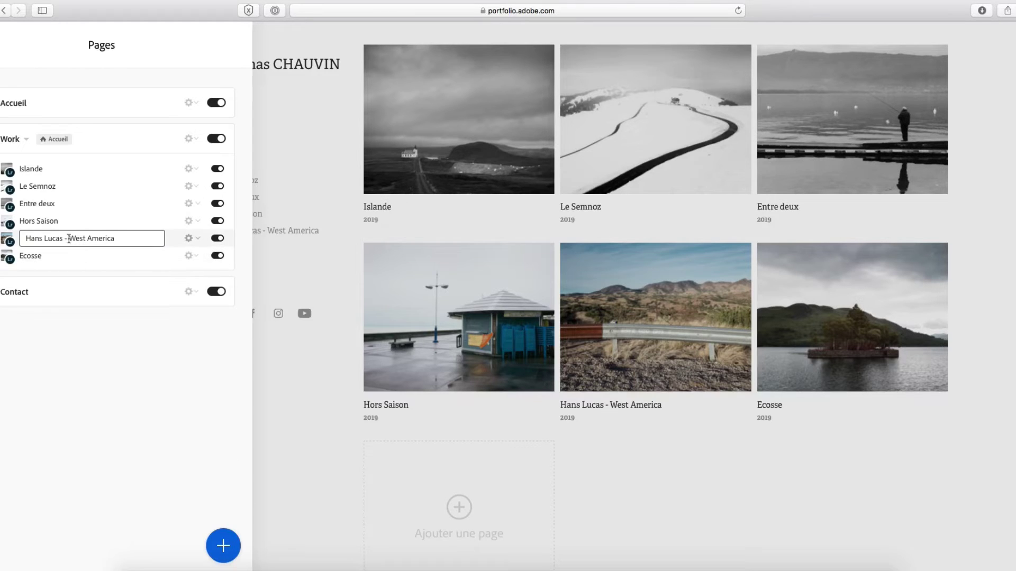
left_click_drag(71, 239, 24, 238)
key("BackSpace")
key("Return")
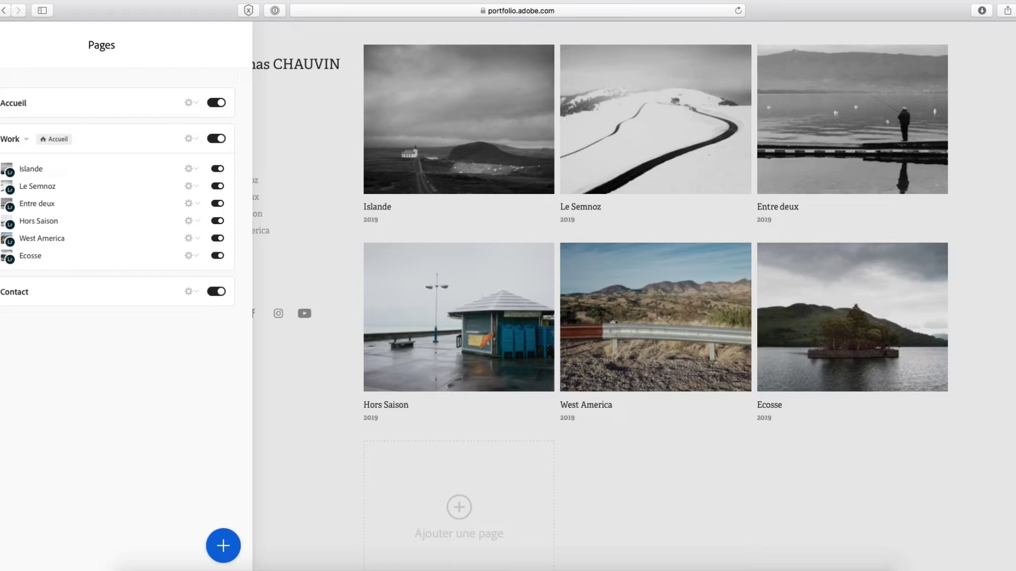
left_click(1, 45)
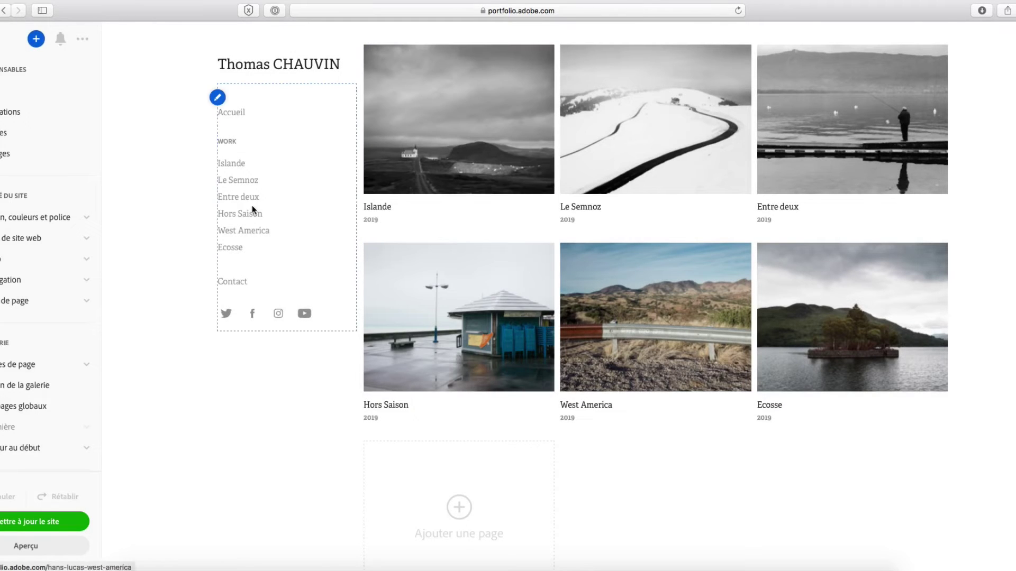
- Customize the navigation container by increasing the spacing above the menu so the links sit slightly lower
left_click(217, 97)
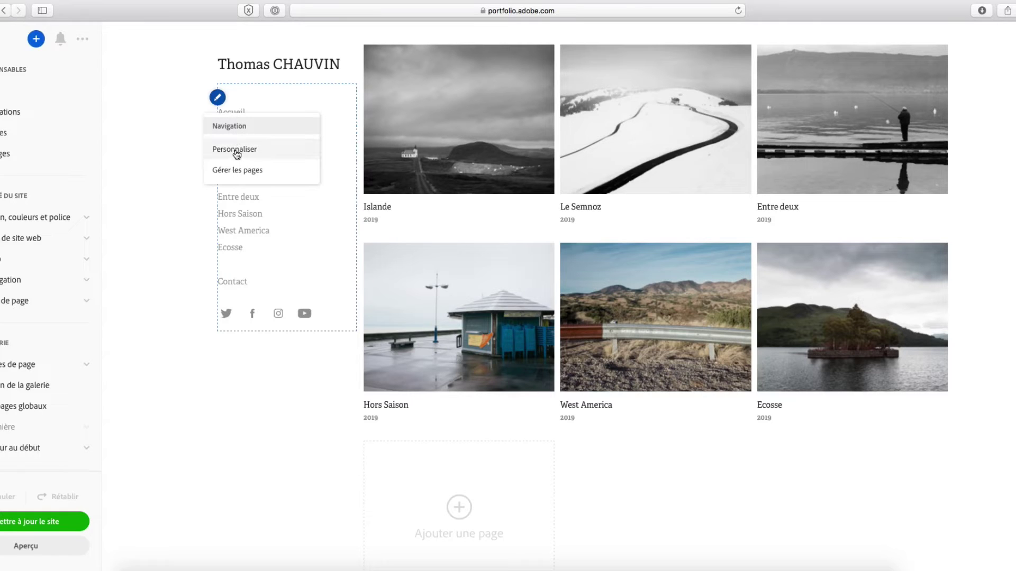
left_click(237, 153)
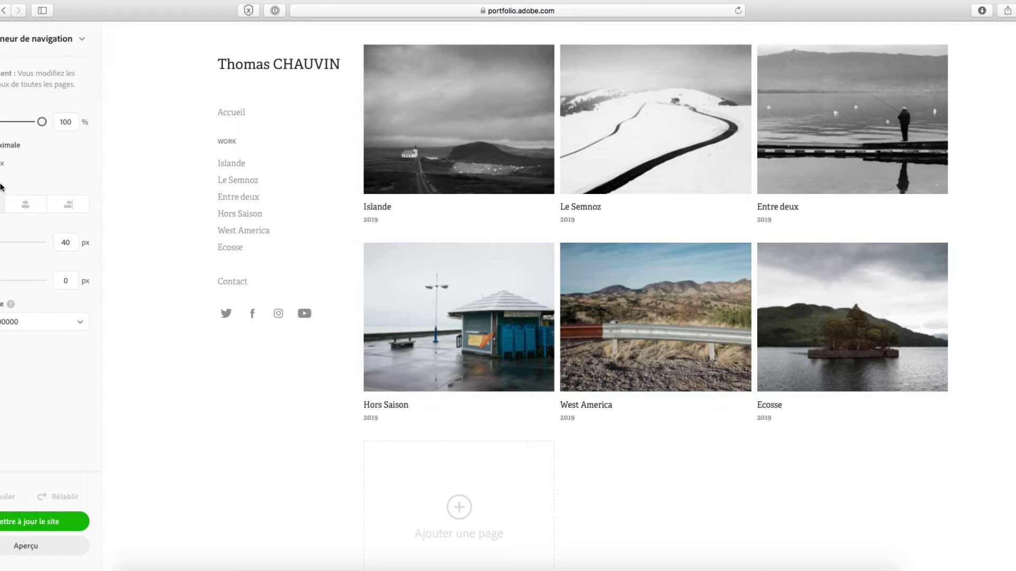
left_click_drag(0, 242, 0, 242)
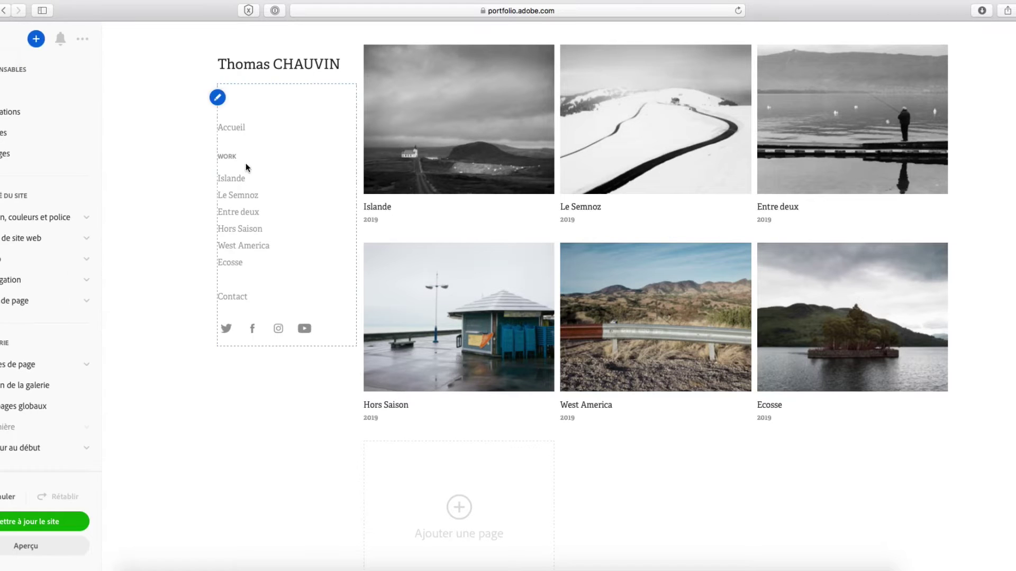
- Reopen the page manager, rename the Work gallery as "Portfolio" and return to the site editor
left_click(217, 97)
left_click(238, 170)
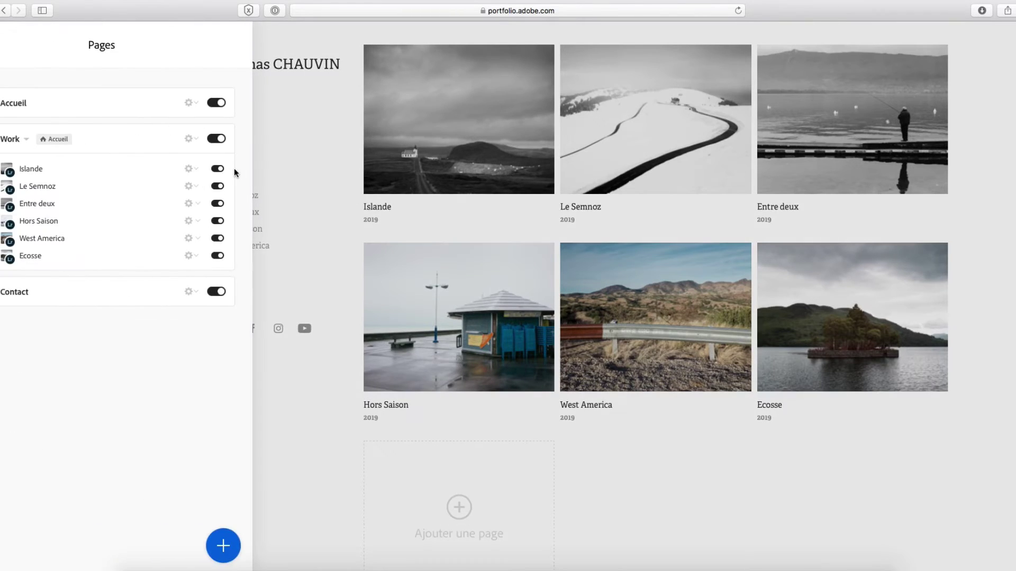
left_click(191, 138)
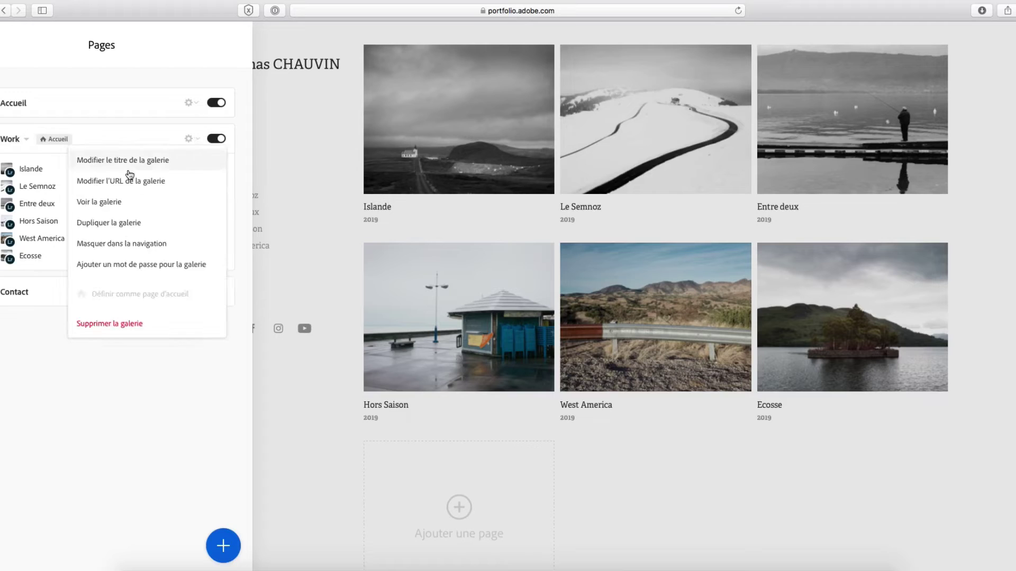
left_click(117, 160)
double_click(24, 139)
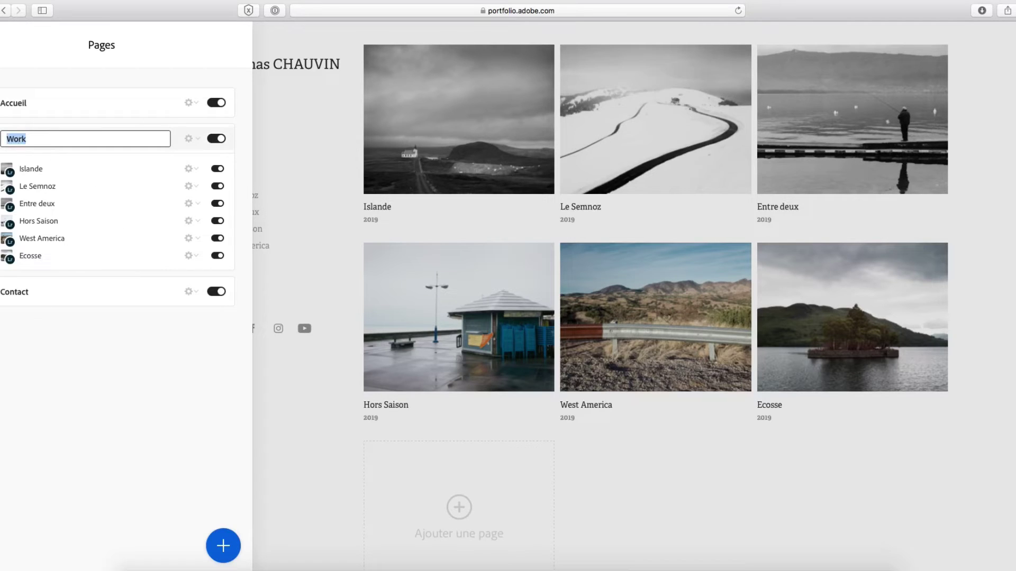
type("Portfolio")
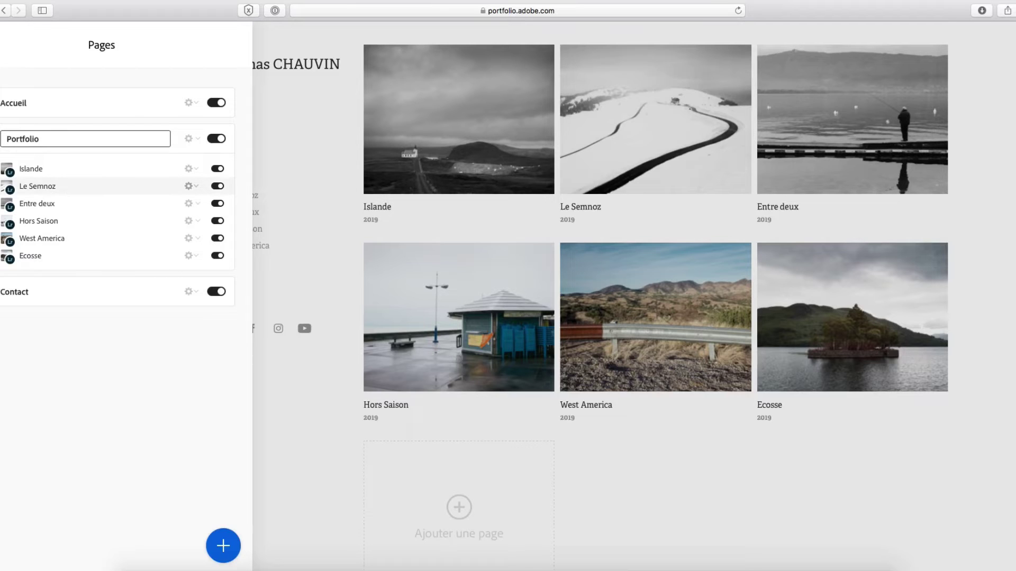
key("Return")
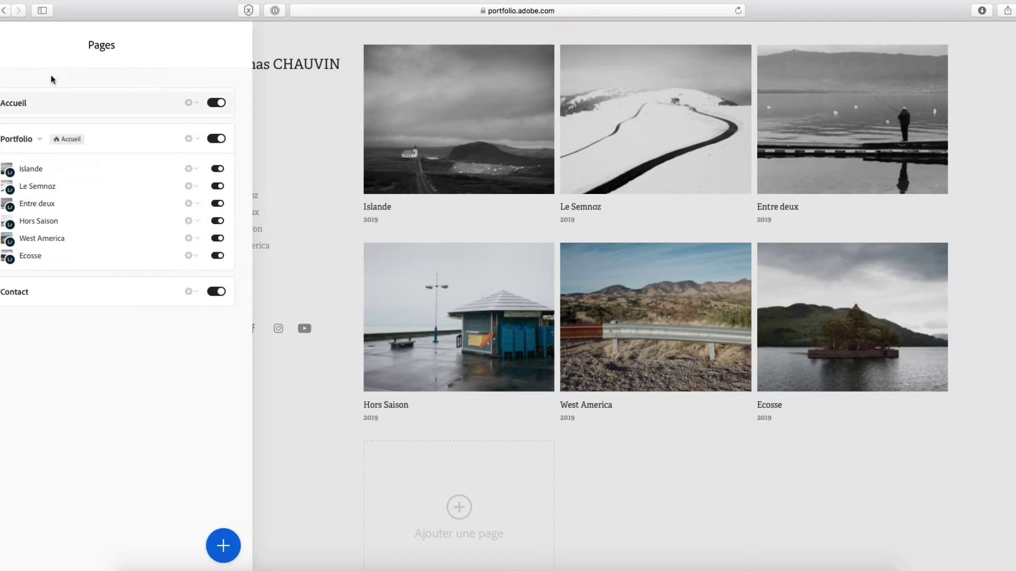
left_click(1, 45)
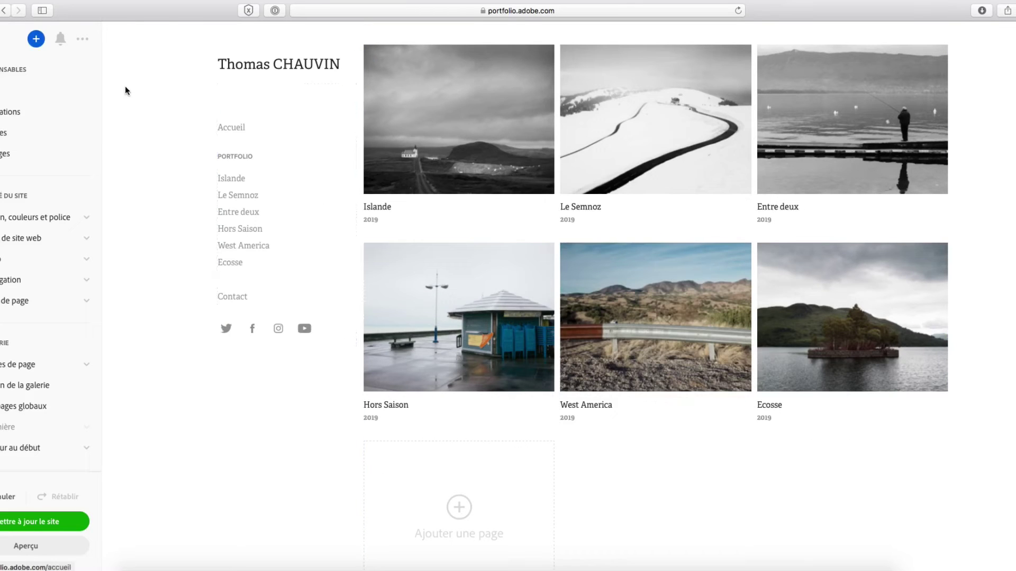
- Go to the Contact page and open the customization settings of its contact form
scroll(124, 87, "down", 3)
scroll(123, 87, "up", 3)
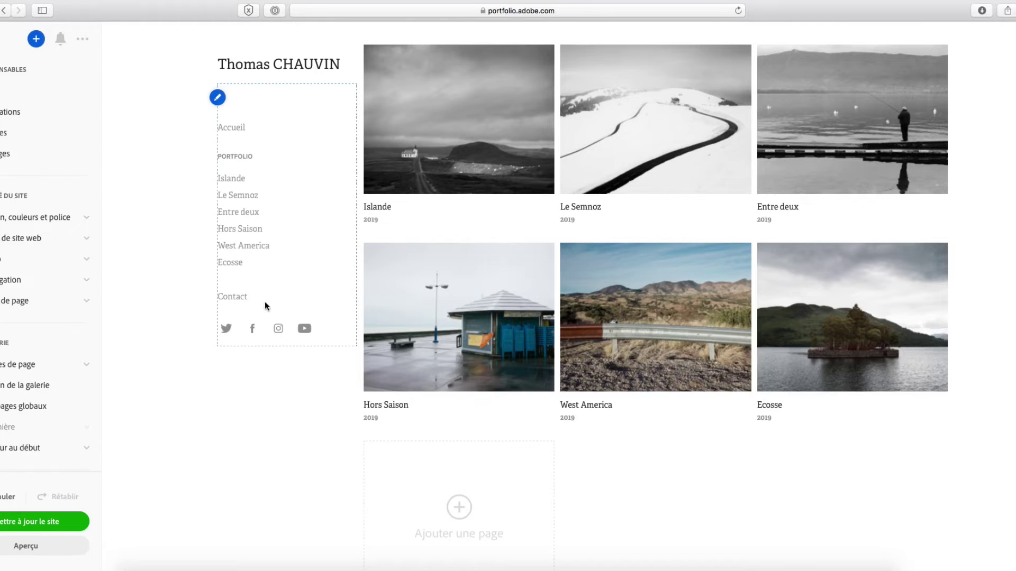
left_click(233, 296)
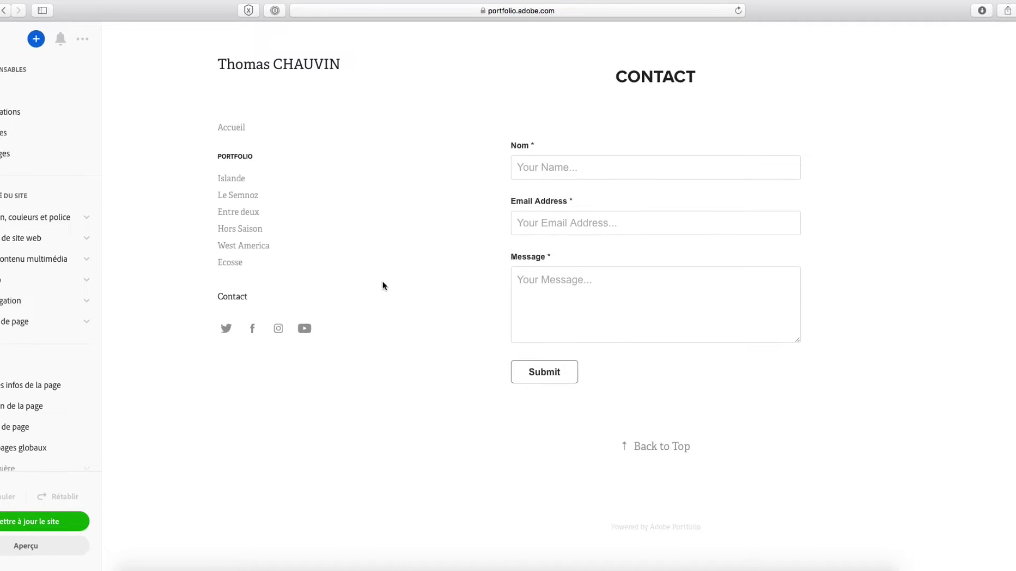
mouse_move(532, 169)
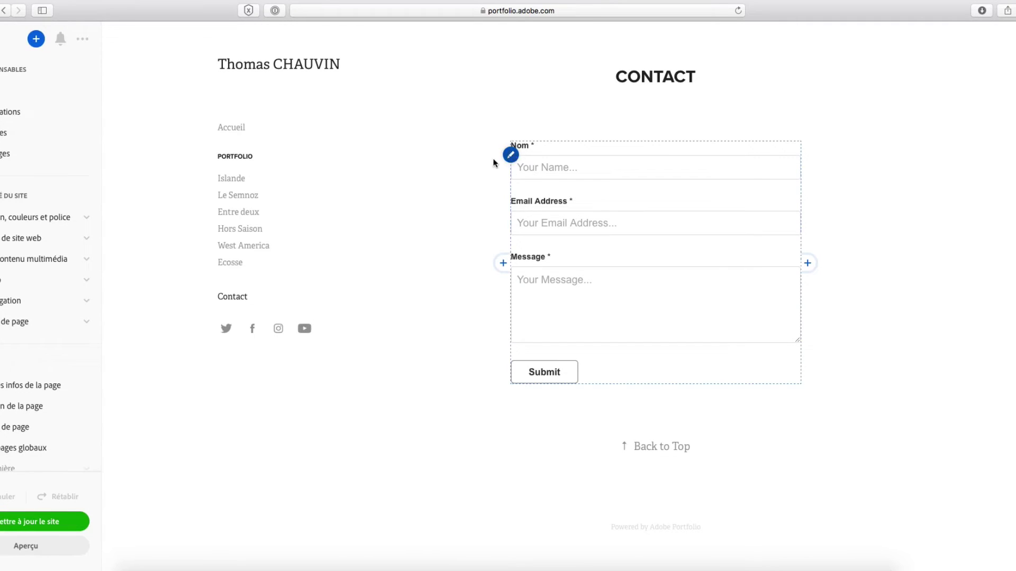
left_click(510, 154)
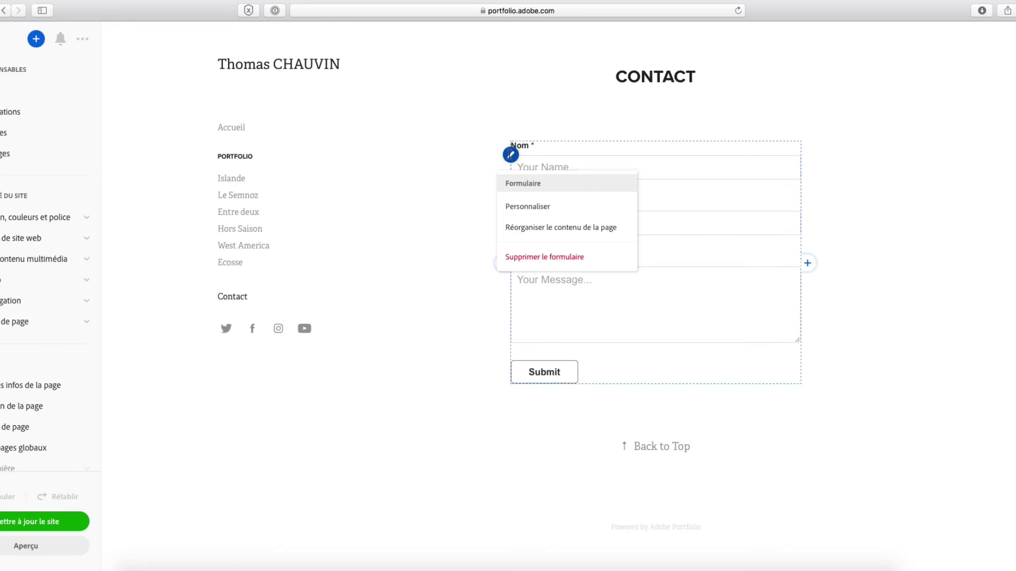
left_click(534, 209)
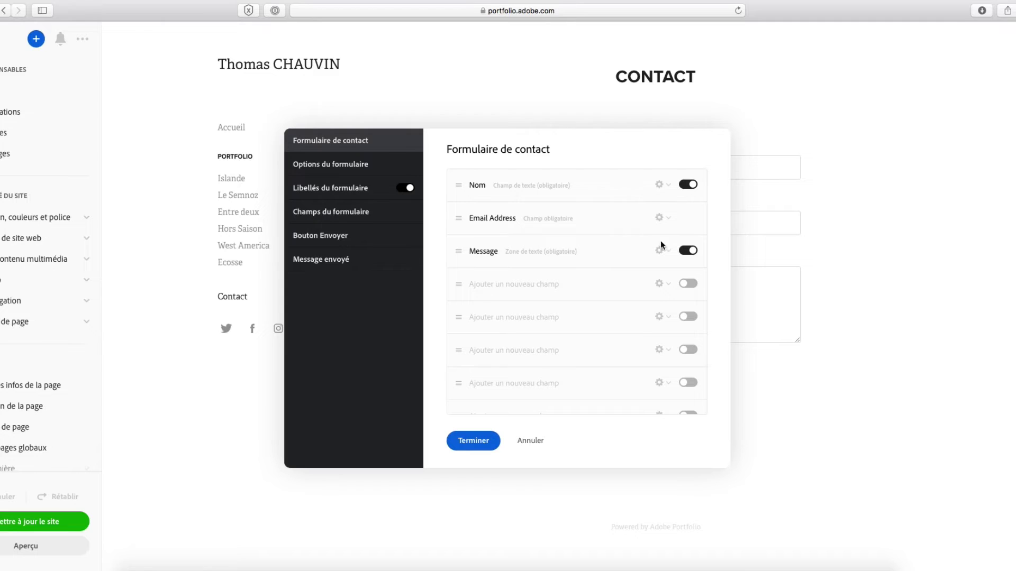
- Shorten the label of the form's Email Address field to "Email"
left_click(665, 219)
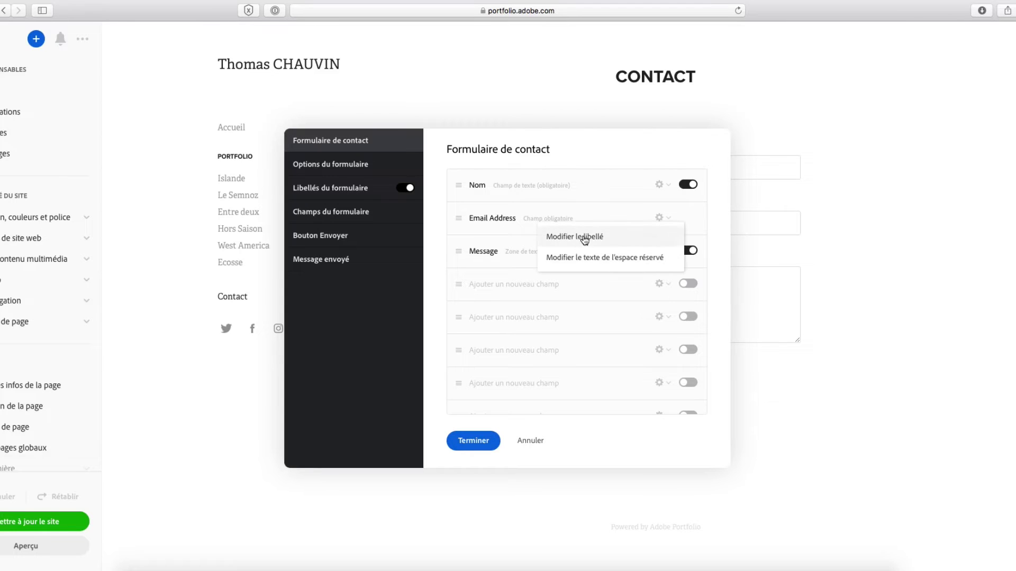
left_click(554, 236)
left_click(528, 219)
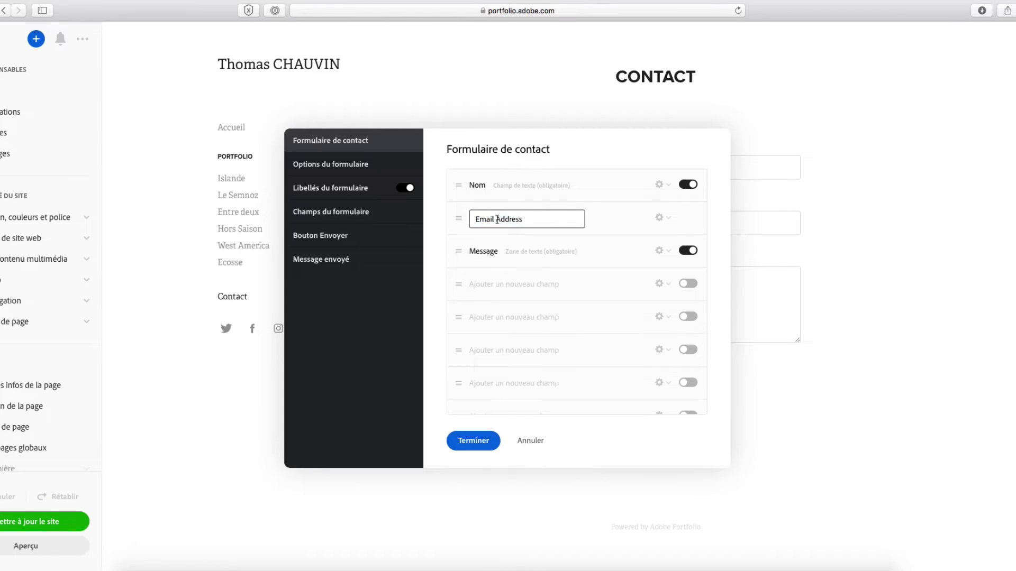
left_click_drag(496, 219, 566, 220)
key("BackSpace")
key("Return")
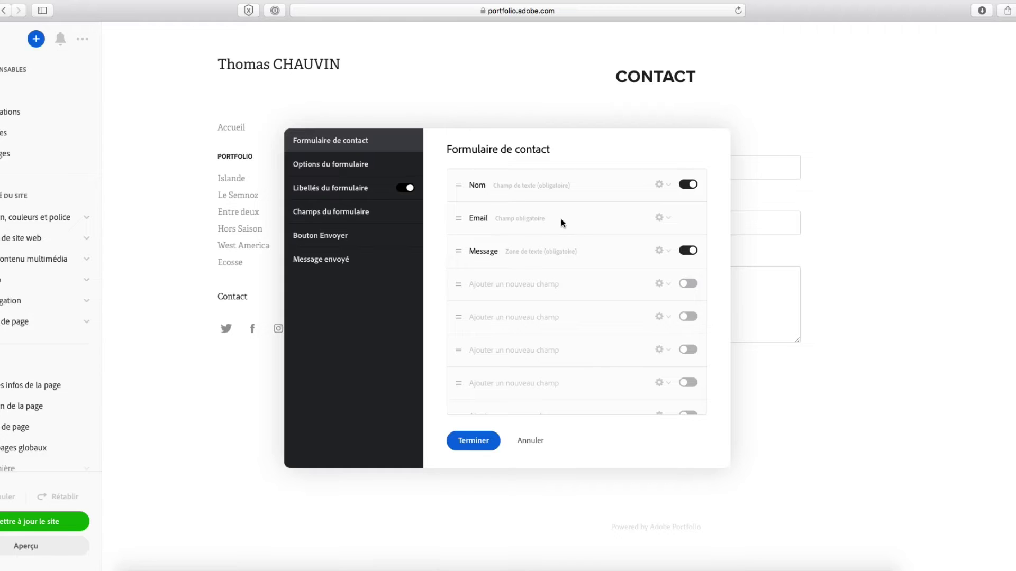
- Set the Message field's placeholder text to "Votre message" and save the contact form
left_click(661, 254)
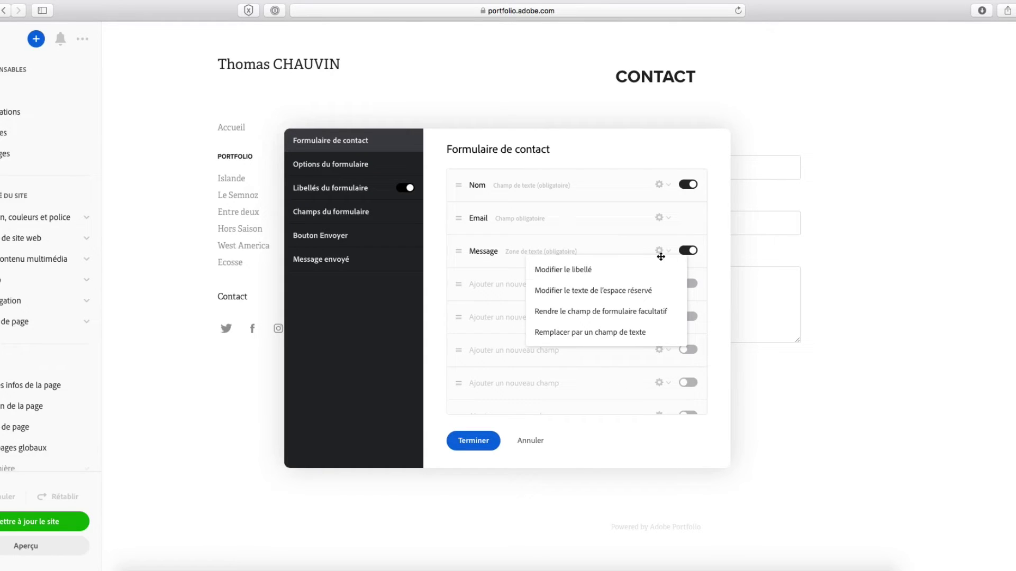
left_click(612, 293)
type("votre")
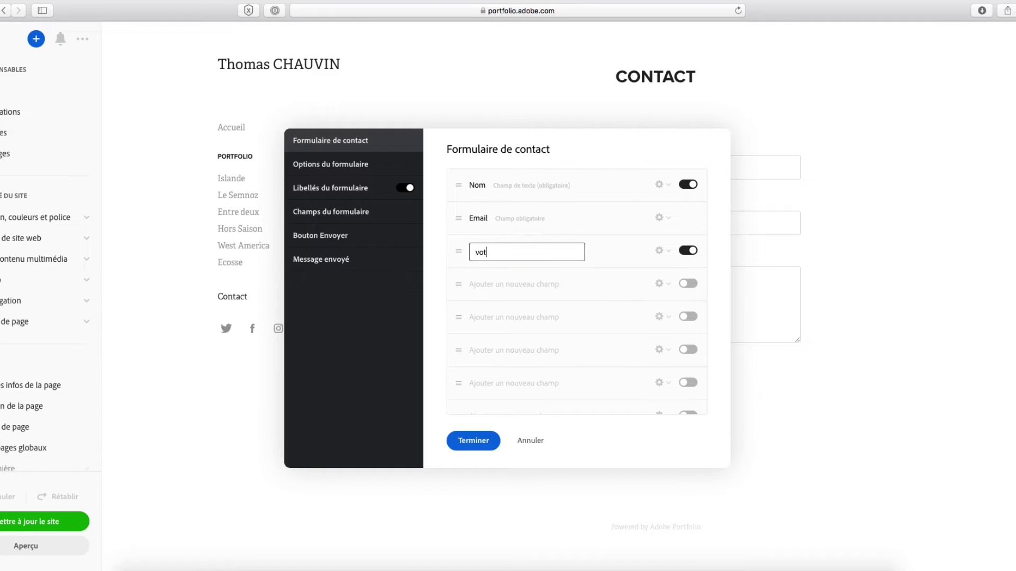
key("BackSpace")
key("BackSpace")
key("BackSpace")
key("BackSpace")
key("BackSpace")
key("BackSpace")
type("Votre message")
left_click(476, 440)
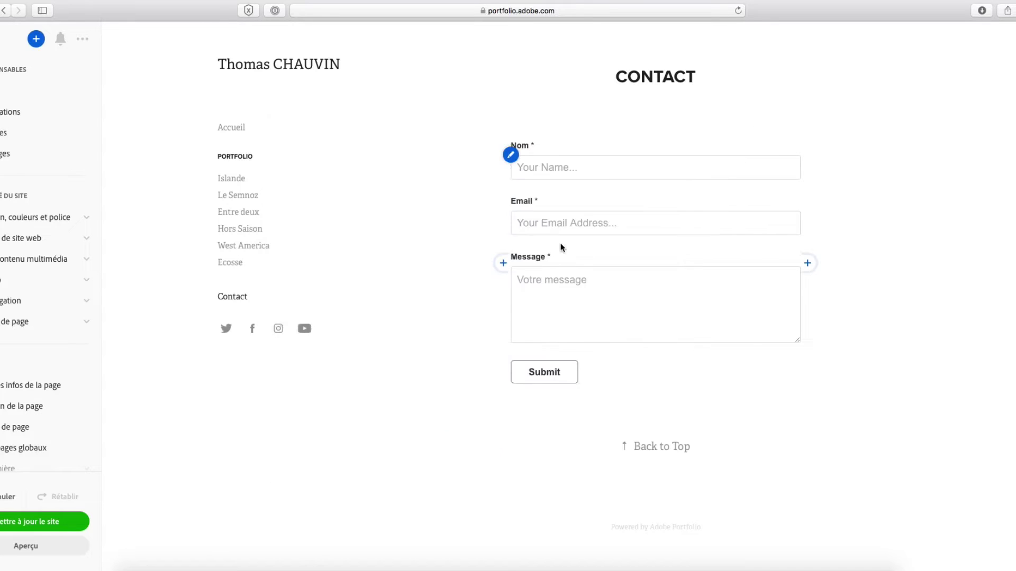
- Reopen the contact form's settings and set the Email field's placeholder text to "Votre adresse email"
left_click(510, 155)
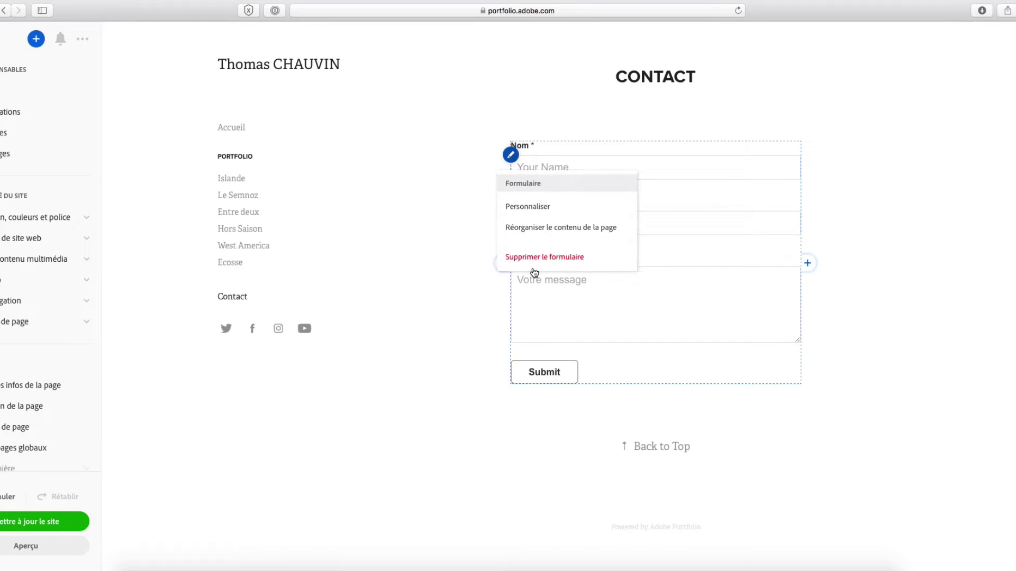
left_click(536, 197)
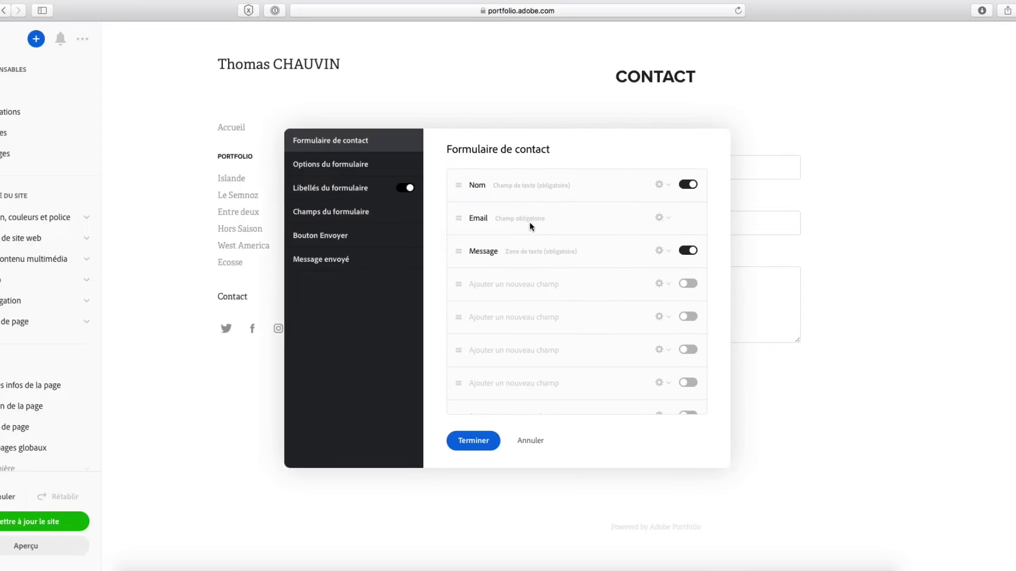
left_click(666, 218)
left_click(556, 235)
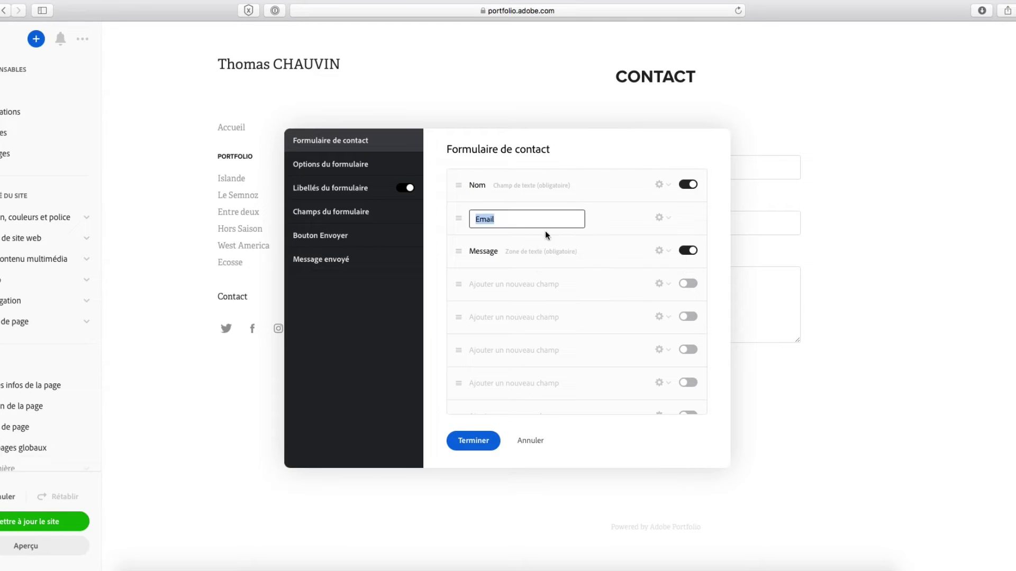
left_click(659, 218)
left_click(666, 219)
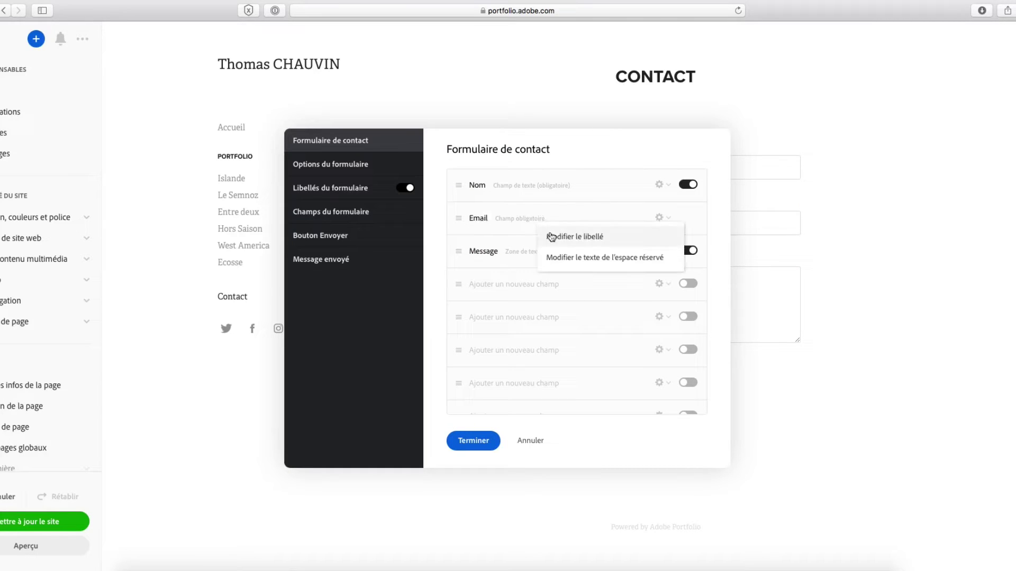
left_click(568, 262)
type("V")
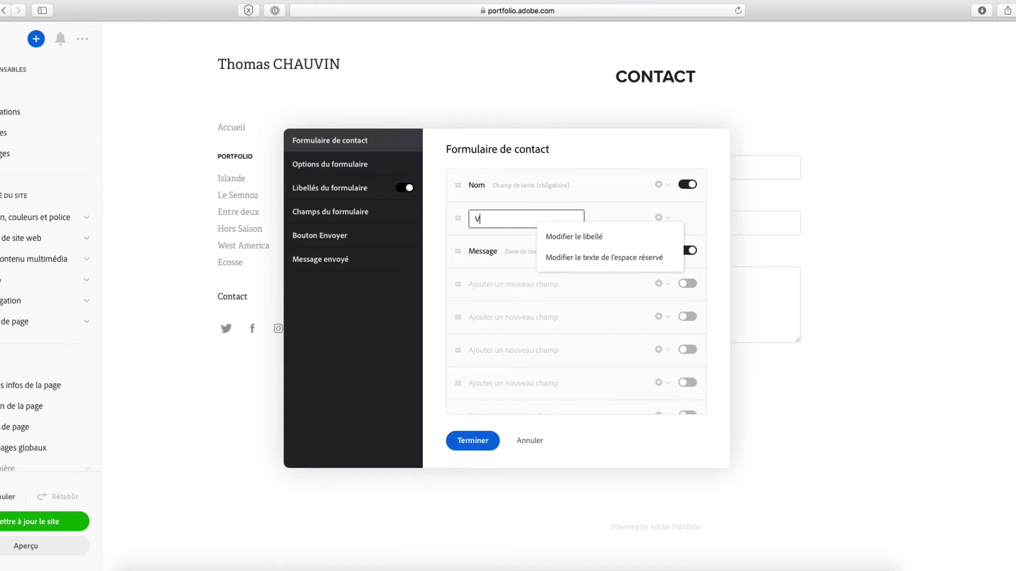
type("otre adresse email")
key("Return")
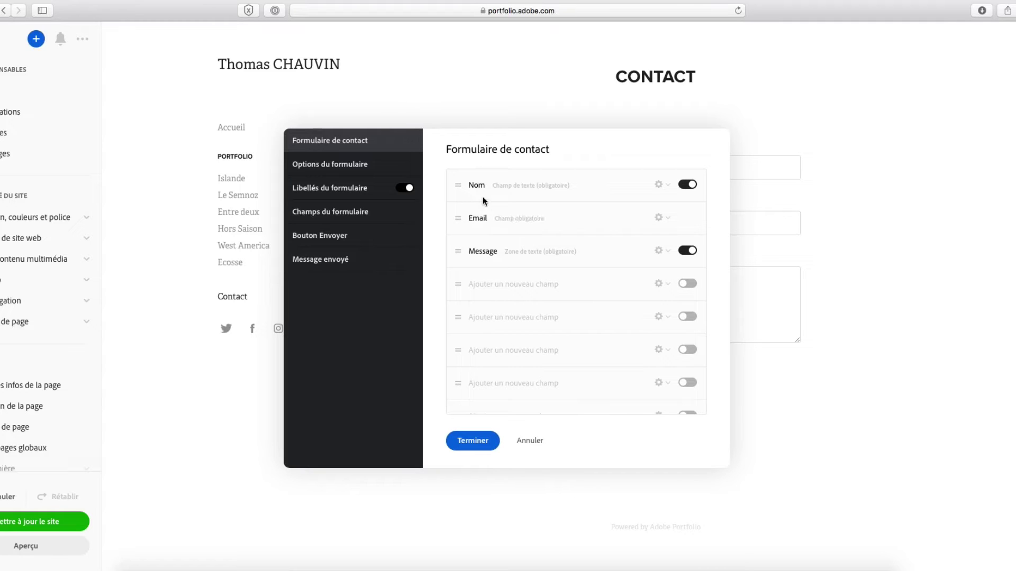
- Set the Nom field's placeholder text to "Votre nom" and save the contact form
left_click(662, 184)
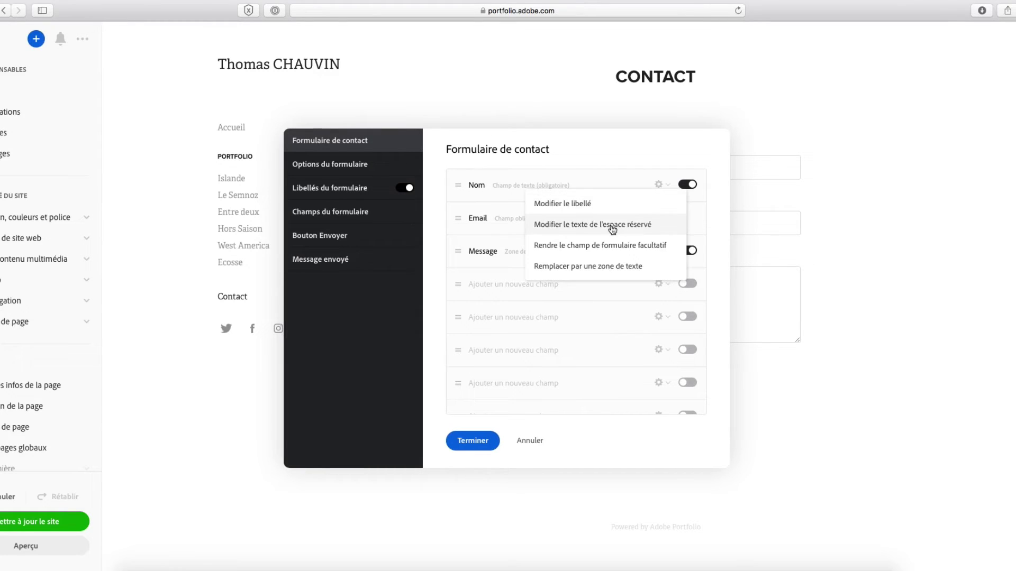
left_click(543, 223)
type("Vo")
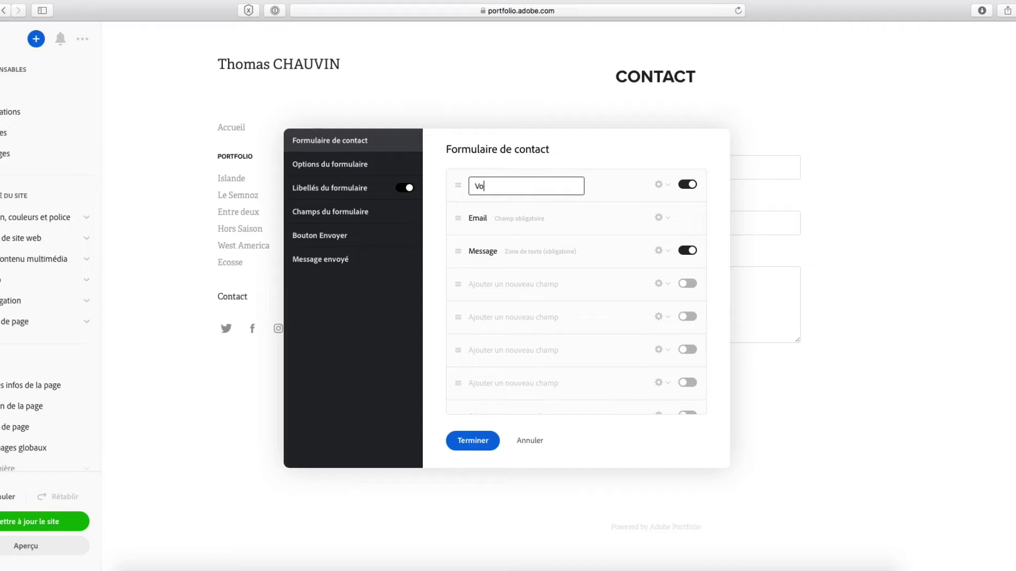
type("tre nom")
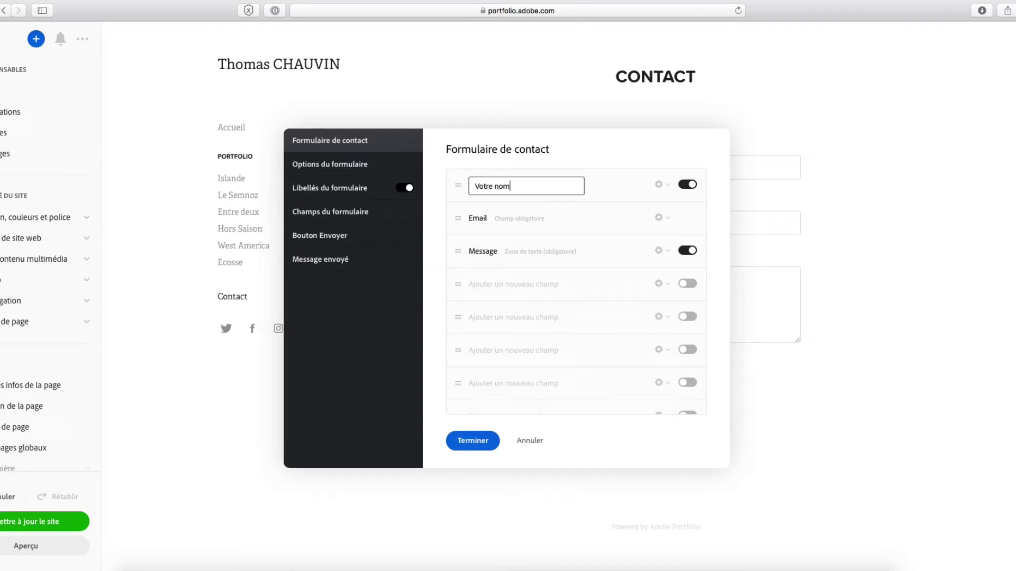
left_click(474, 442)
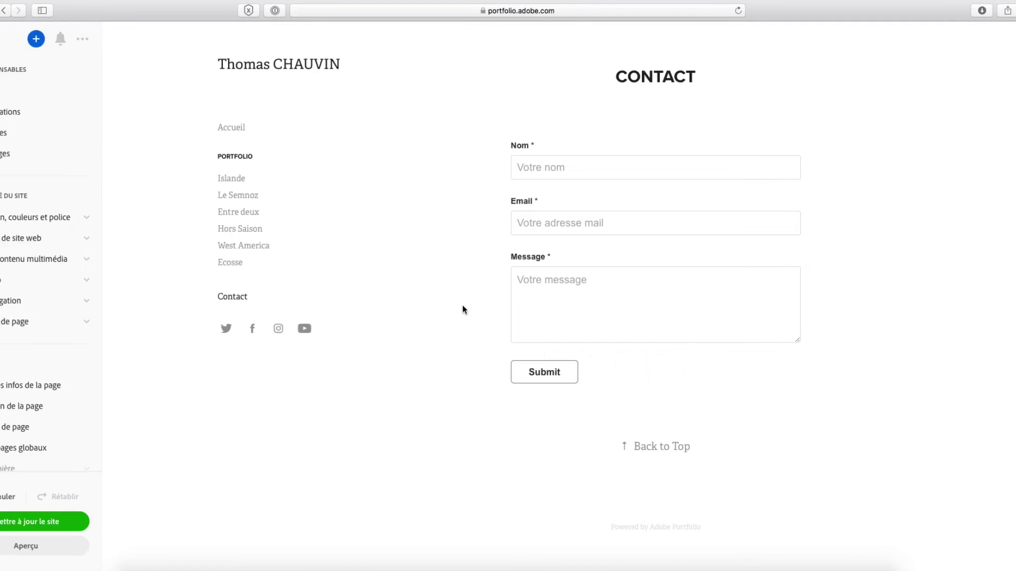
- Reopen the contact form's settings and review its general options, label styling and field styling
left_click(510, 155)
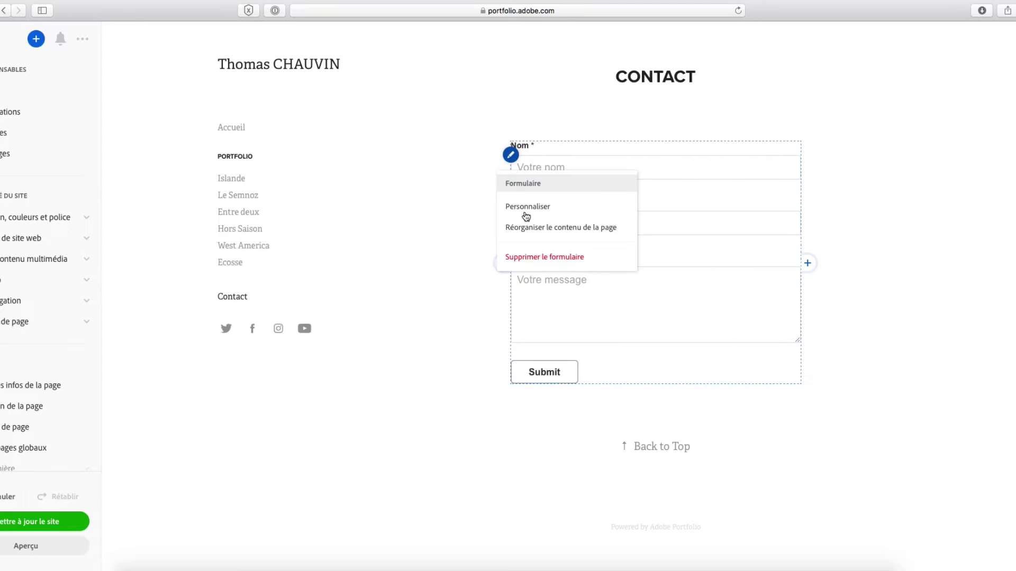
left_click(538, 206)
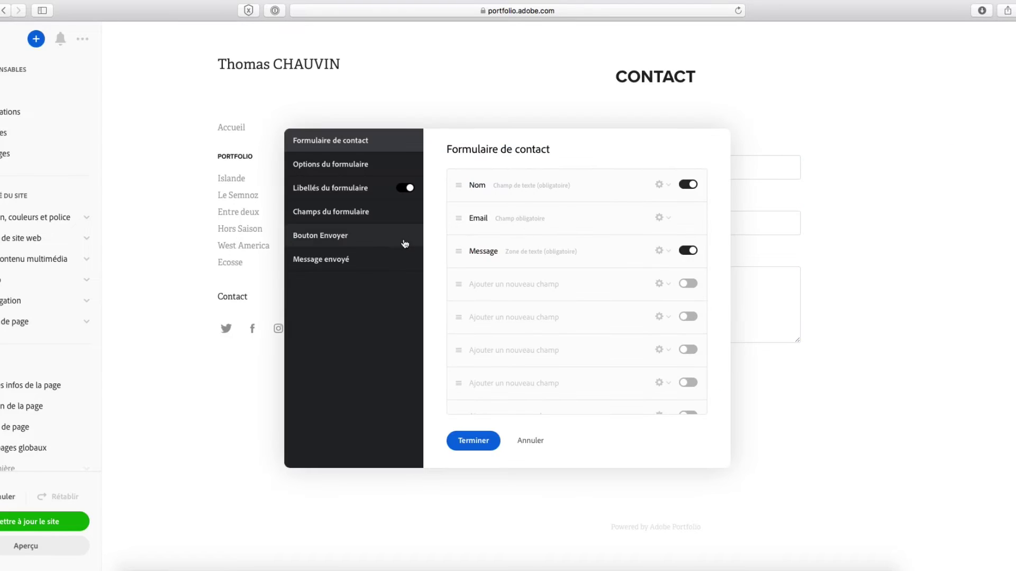
left_click(338, 166)
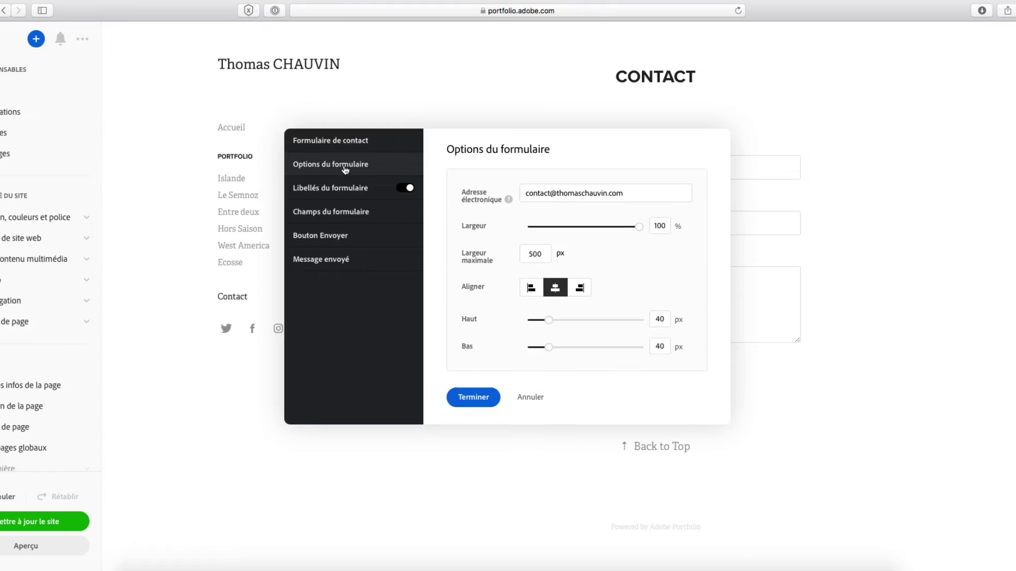
left_click(542, 186)
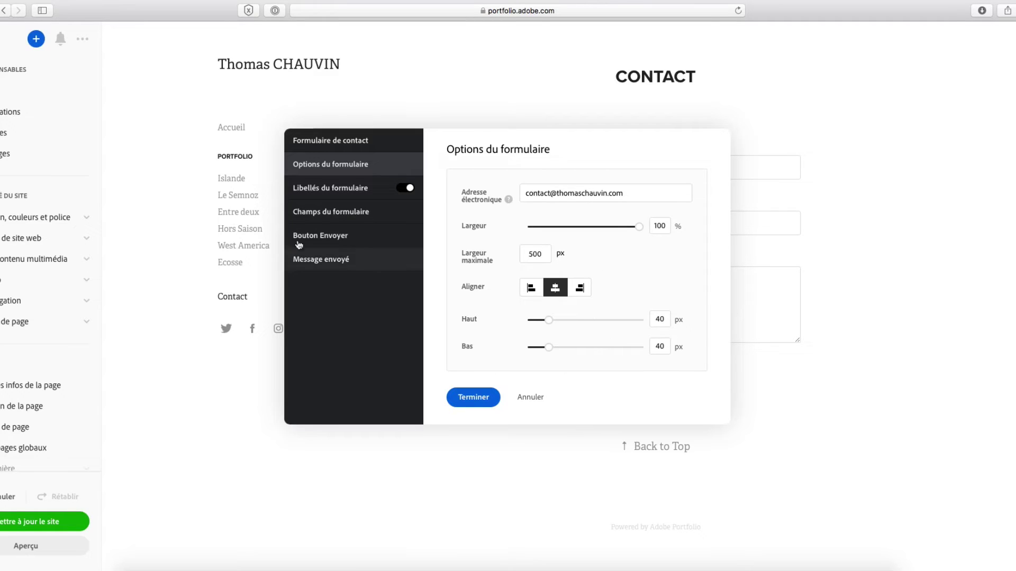
left_click(345, 192)
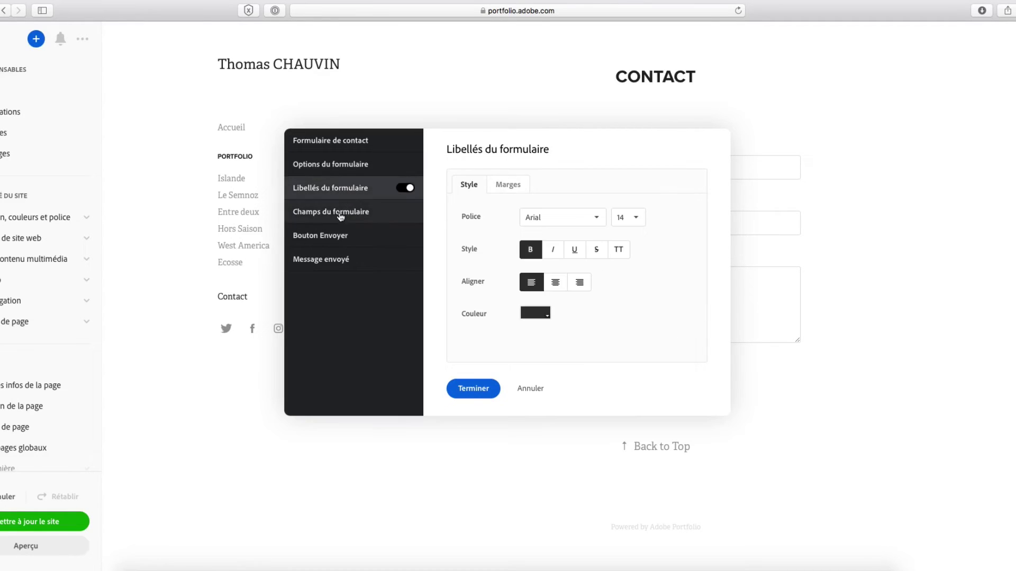
left_click(337, 214)
- Change the submit button's text to "Envoyer", check its hover style and save the contact form
left_click(337, 237)
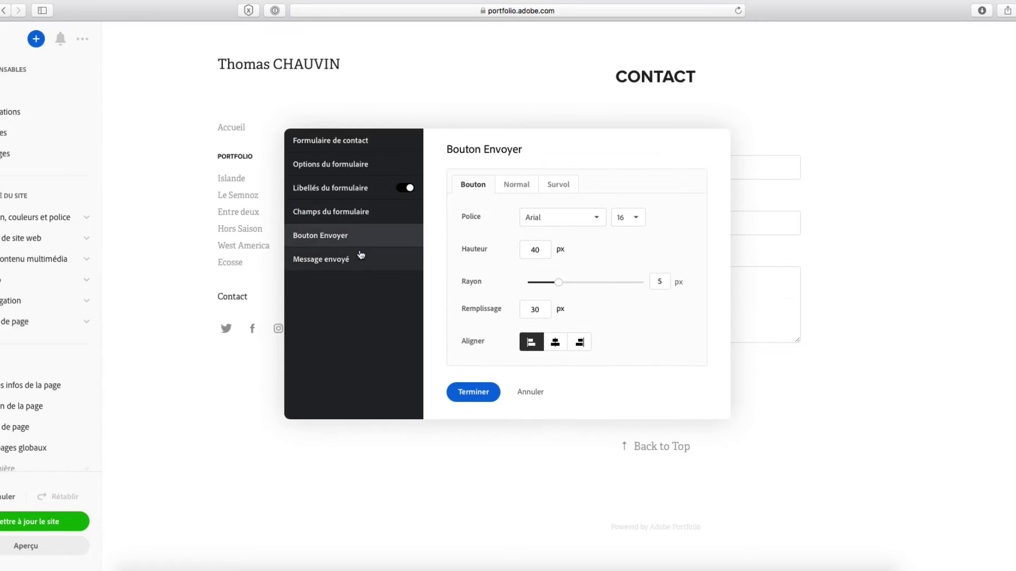
left_click(519, 185)
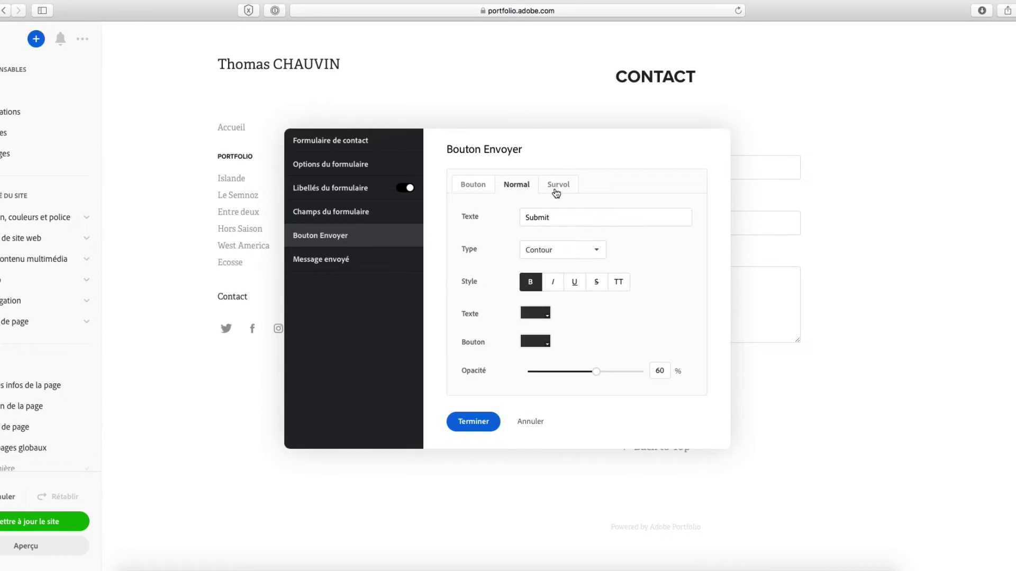
left_click(628, 215)
key("super+a")
type("E")
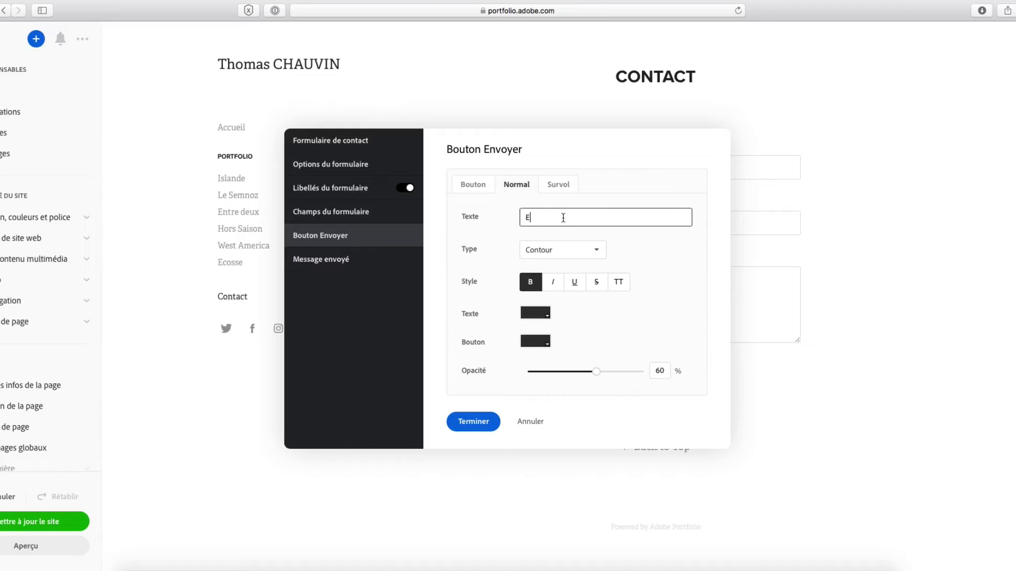
type("nvoyer")
left_click(565, 186)
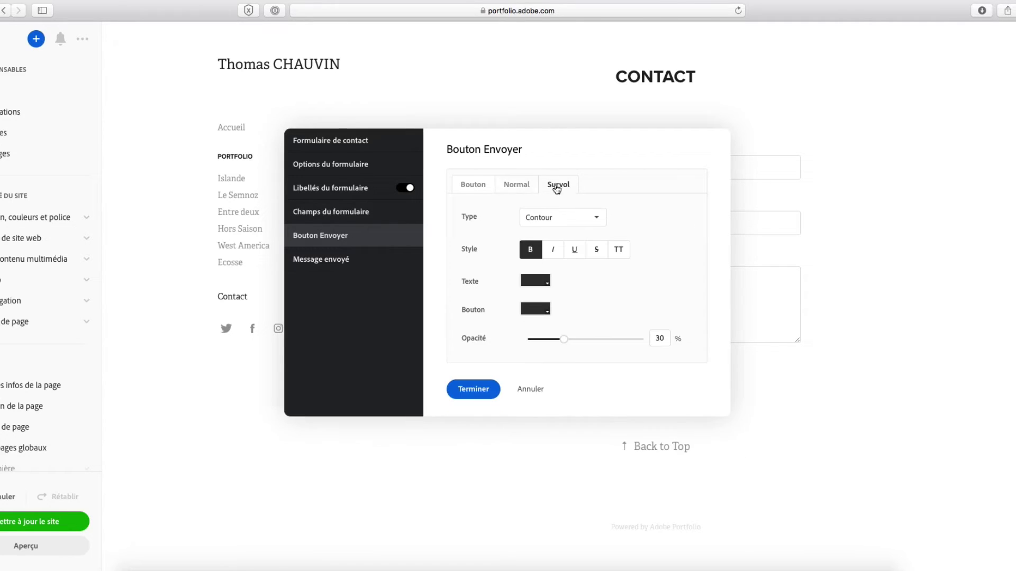
left_click(466, 392)
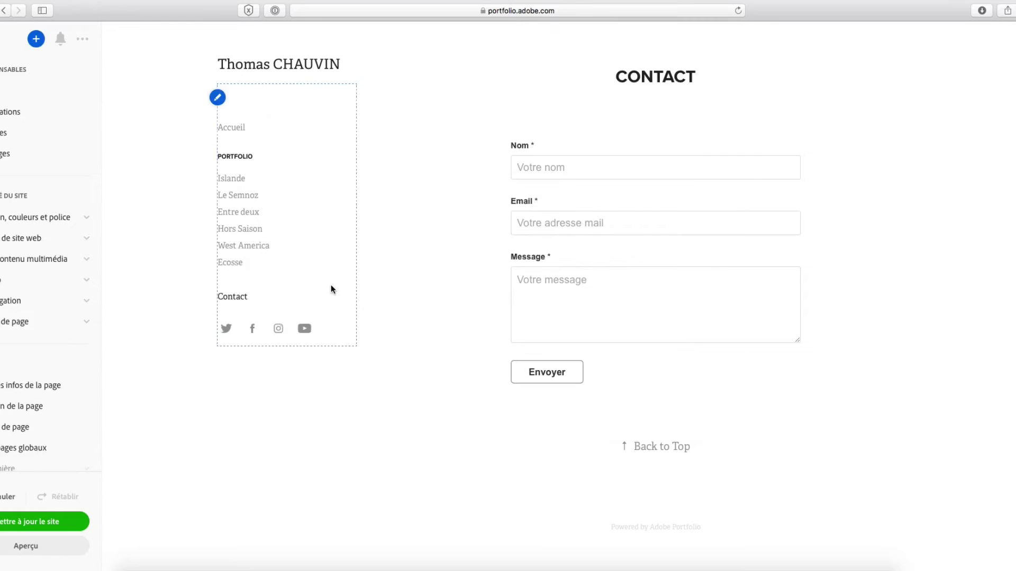
- Reopen the contact form's settings, replace the sent-message text with "Merci !" and save the form
mouse_move(512, 163)
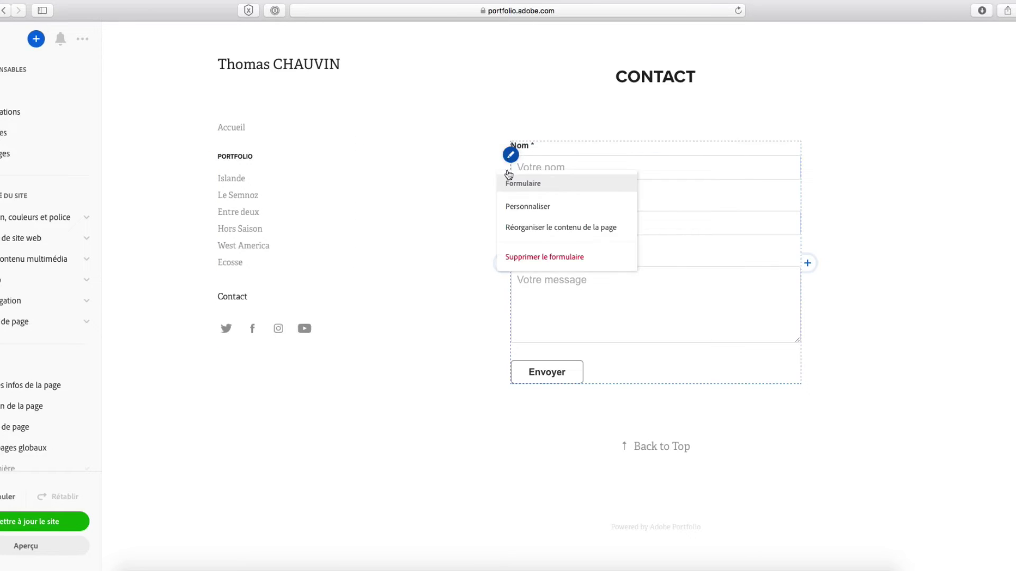
left_click(545, 229)
left_click(510, 207)
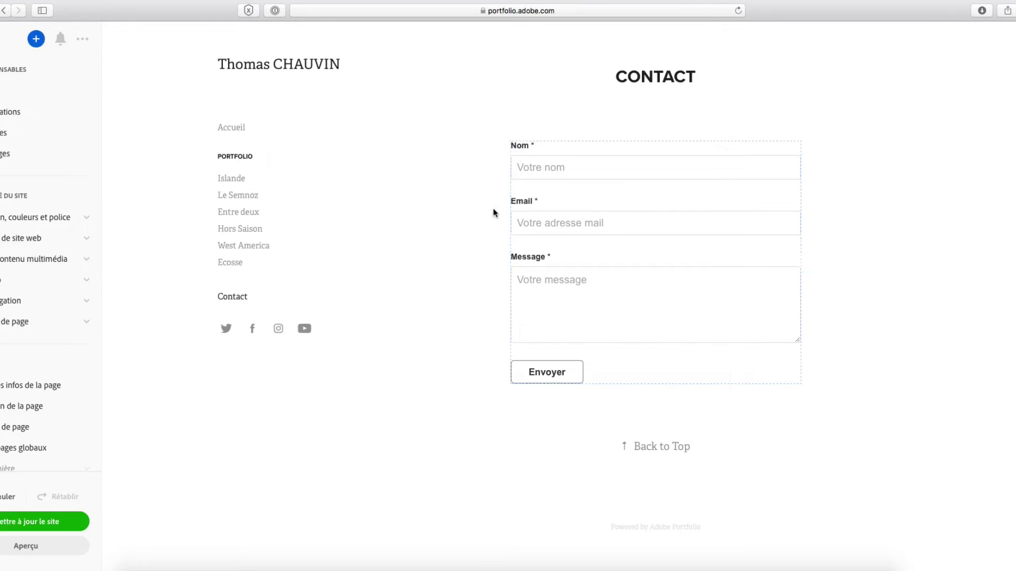
left_click(321, 286)
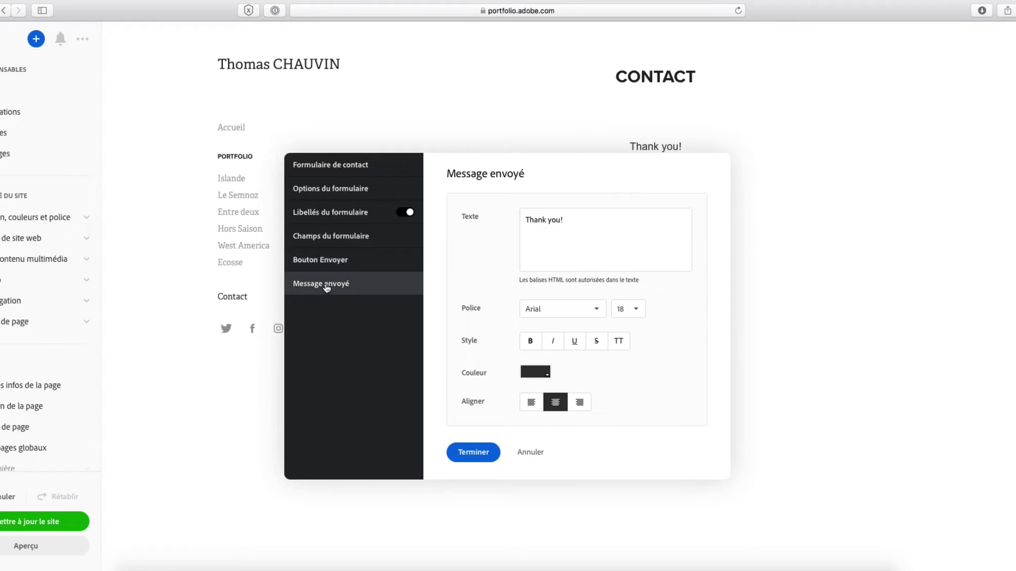
triple_click(584, 219)
type("Merci !")
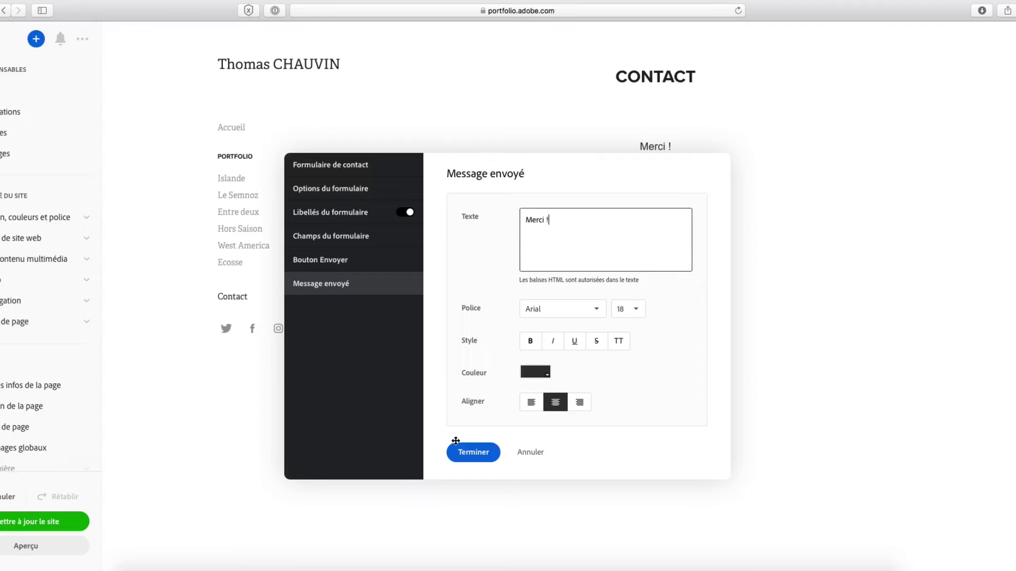
left_click(472, 453)
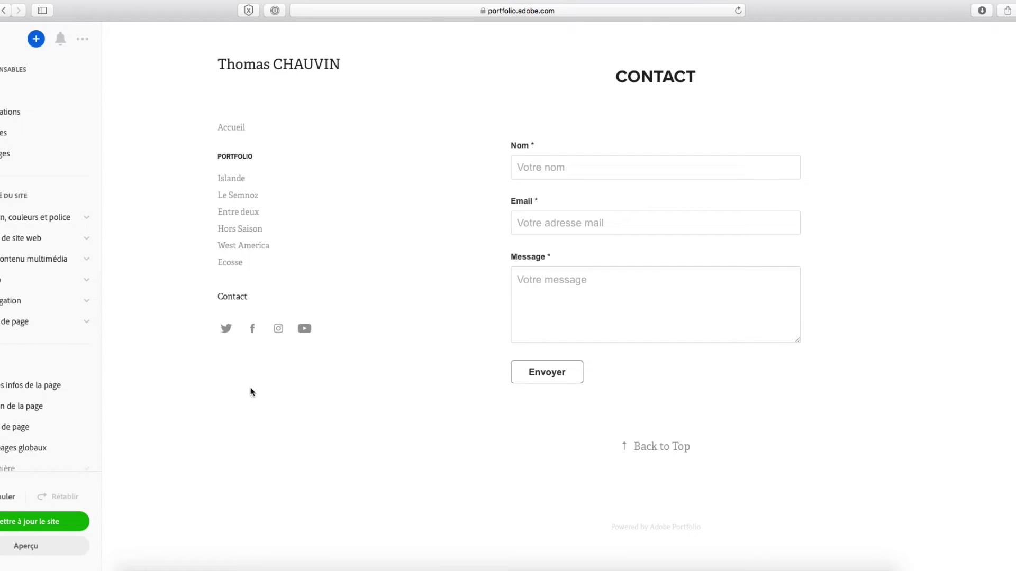
- Publish the updated site and open the live version to examine its home gallery and web address
left_click(35, 523)
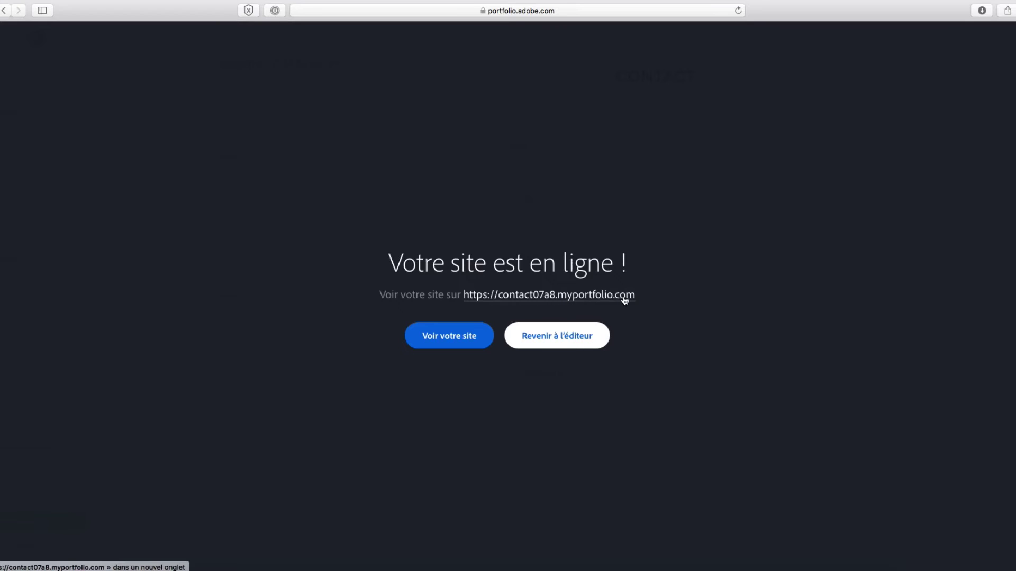
left_click(465, 335)
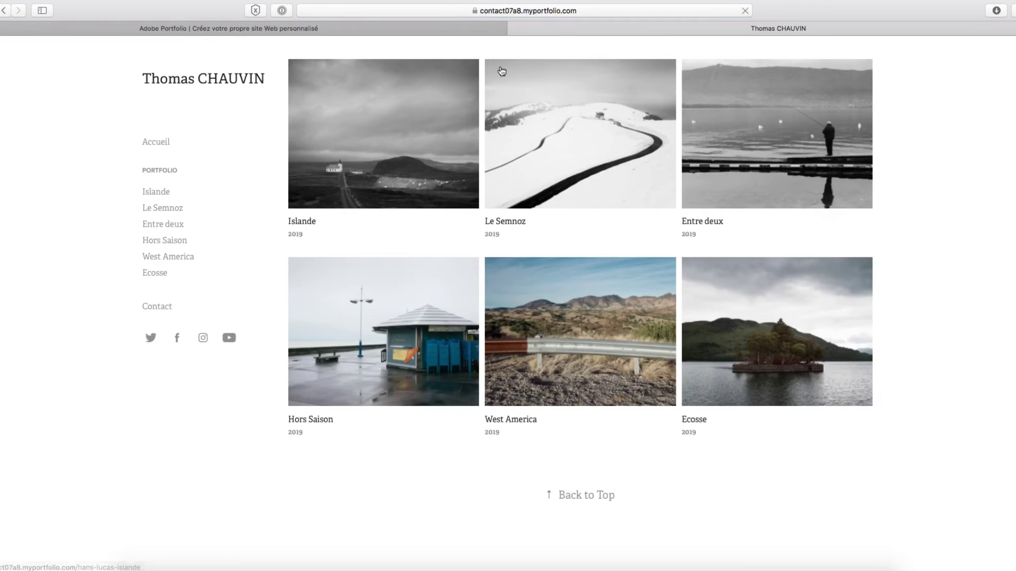
scroll(648, 481, "down", 2)
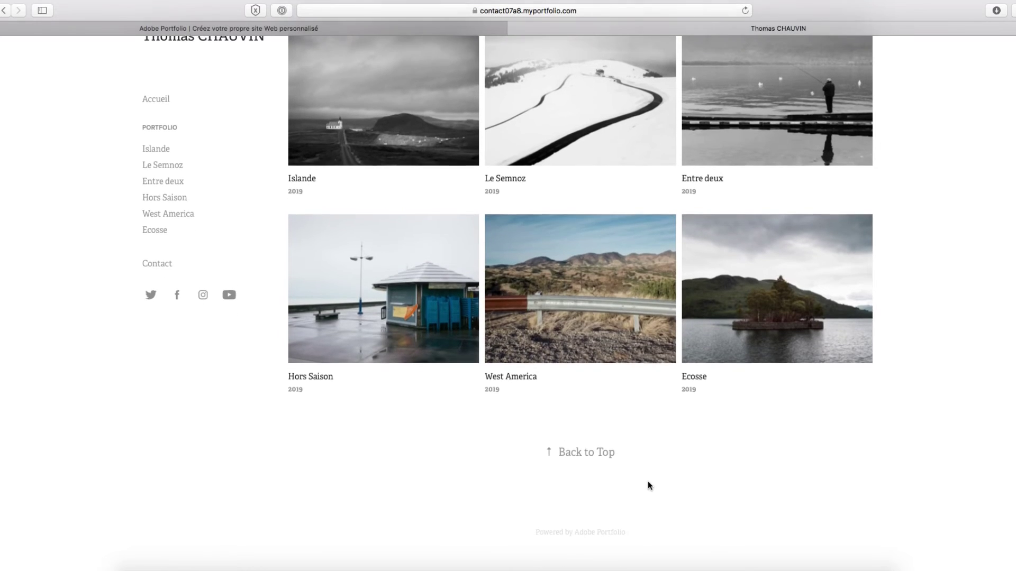
scroll(648, 481, "up", 2)
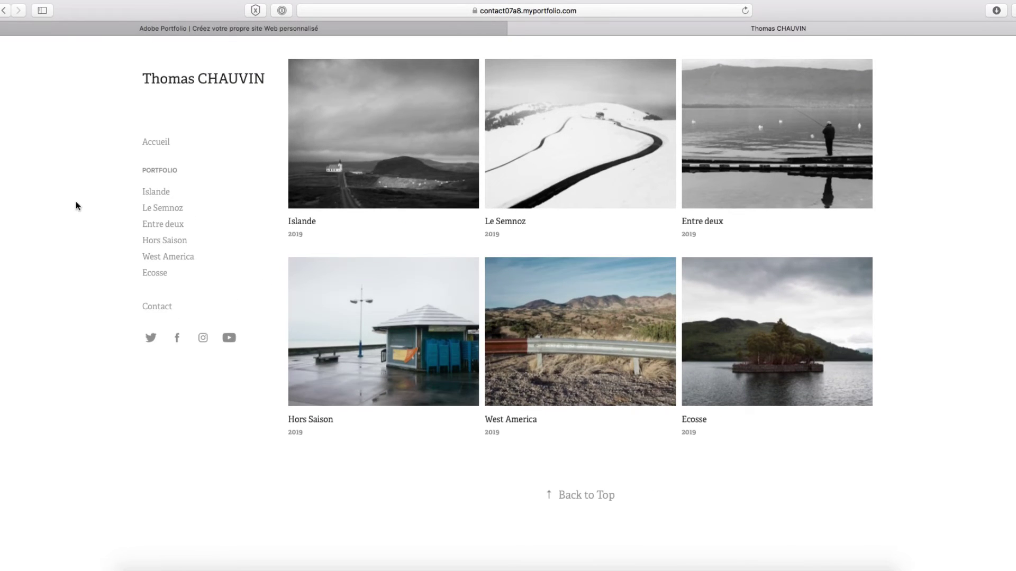
left_click(599, 10)
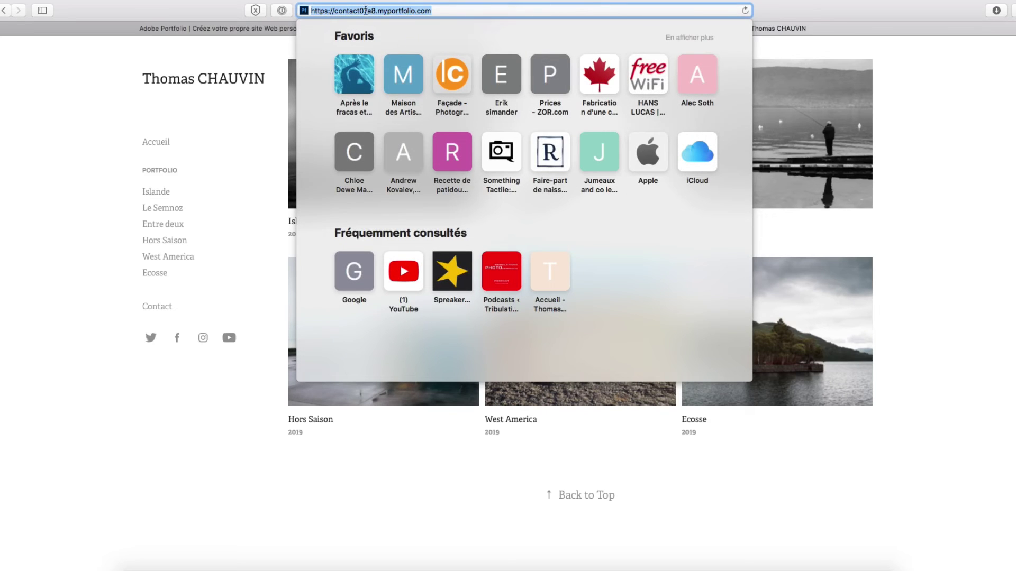
left_click(440, 11)
left_click(158, 66)
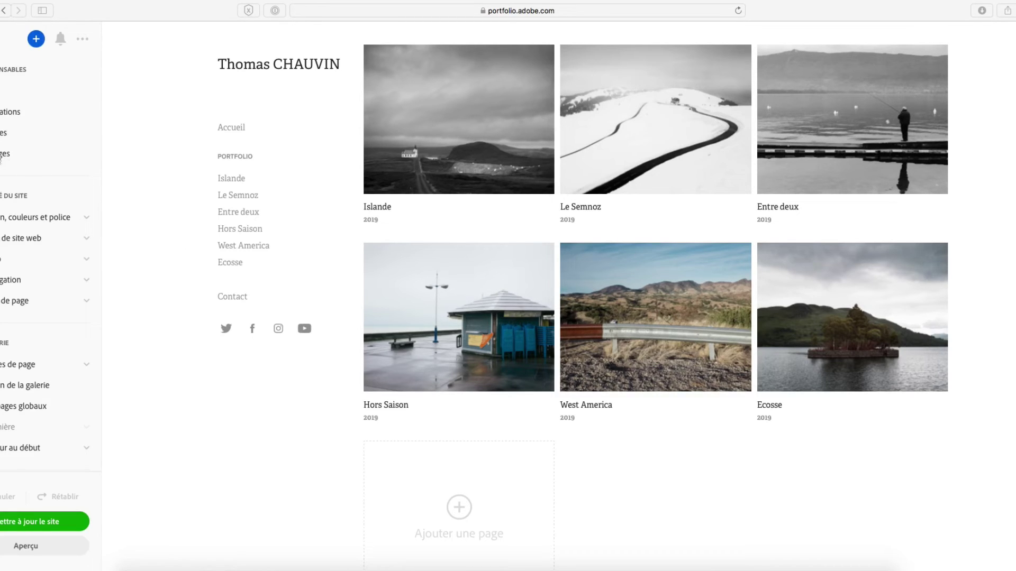
- Open the site settings and review the custom domain connection, subdomain and home page options
left_click(5, 153)
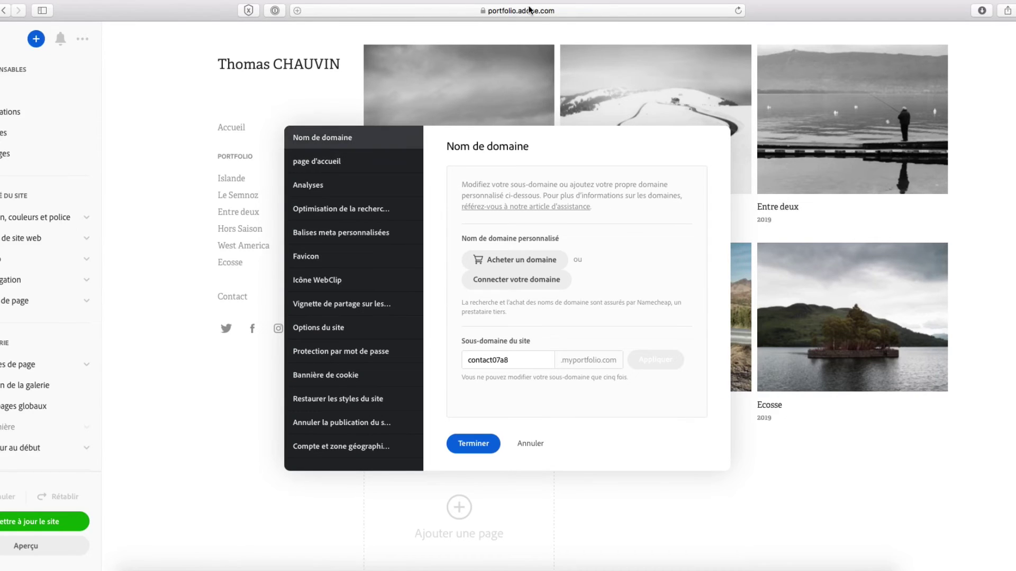
left_click(526, 285)
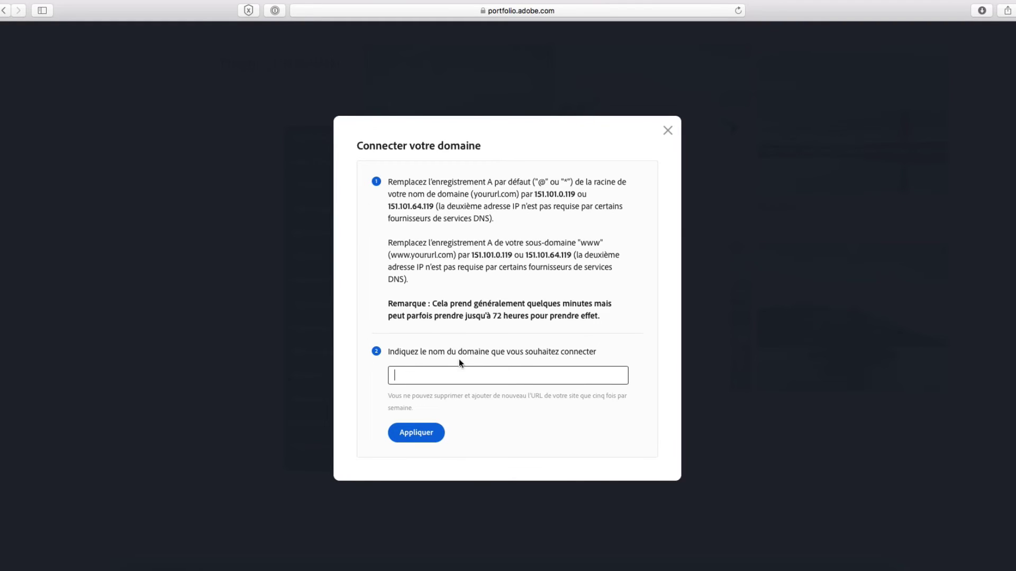
left_click(667, 130)
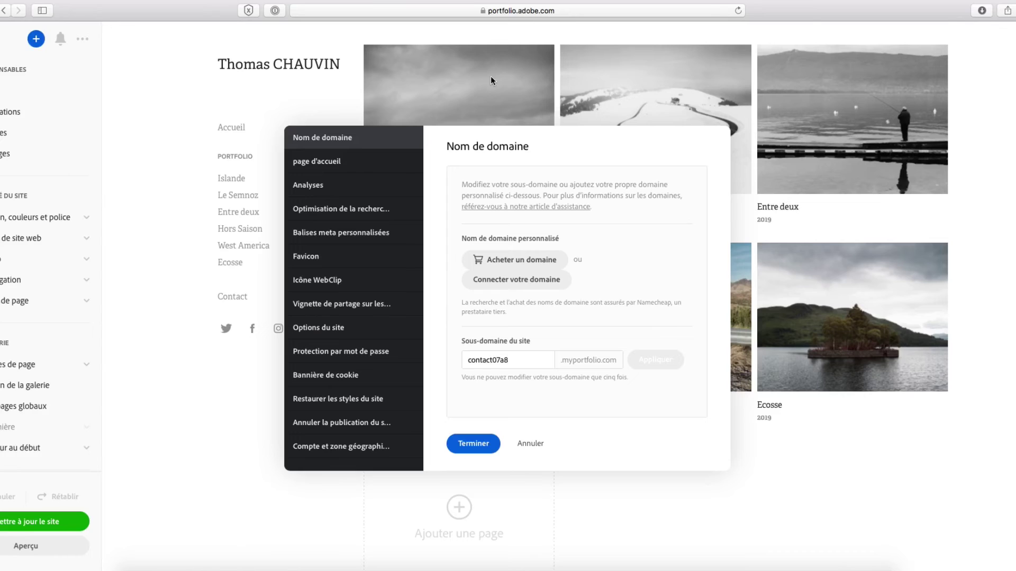
left_click(509, 360)
left_click(332, 163)
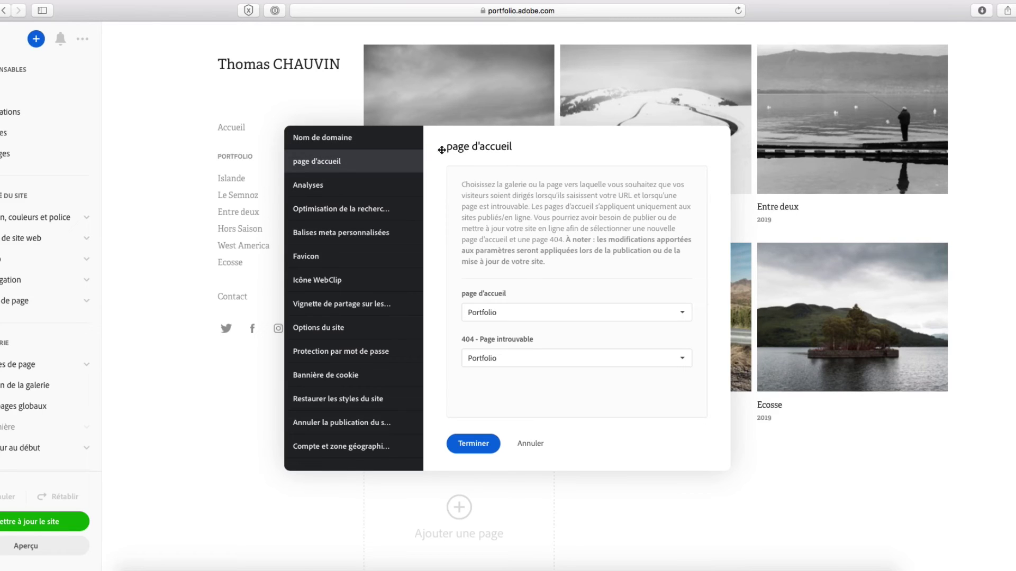
left_click(532, 313)
left_click(519, 311)
- Review the remaining site settings from analytics and search optimization through meta tags, icons and sharing thumbnail to the general site options
left_click(306, 186)
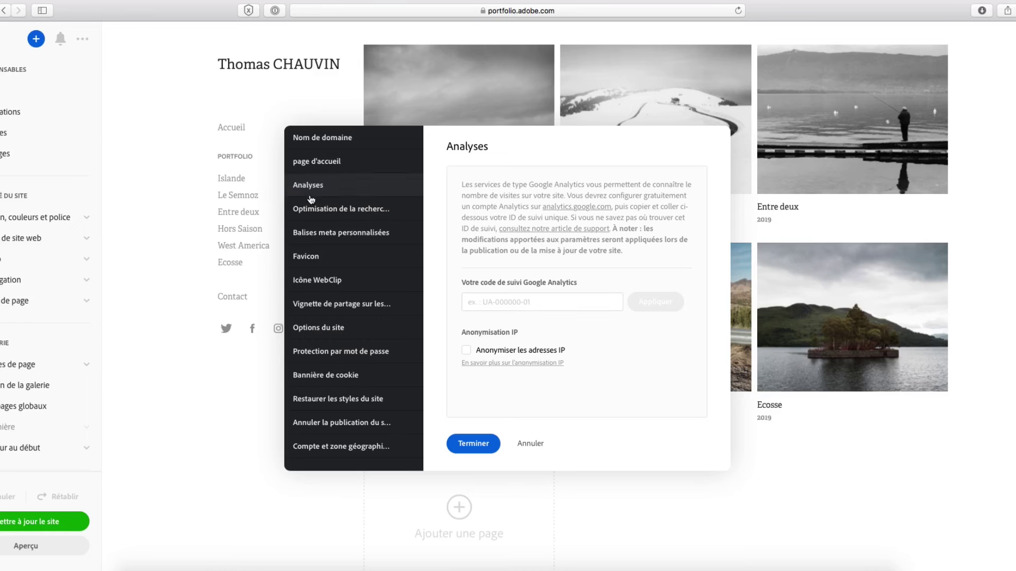
left_click(334, 218)
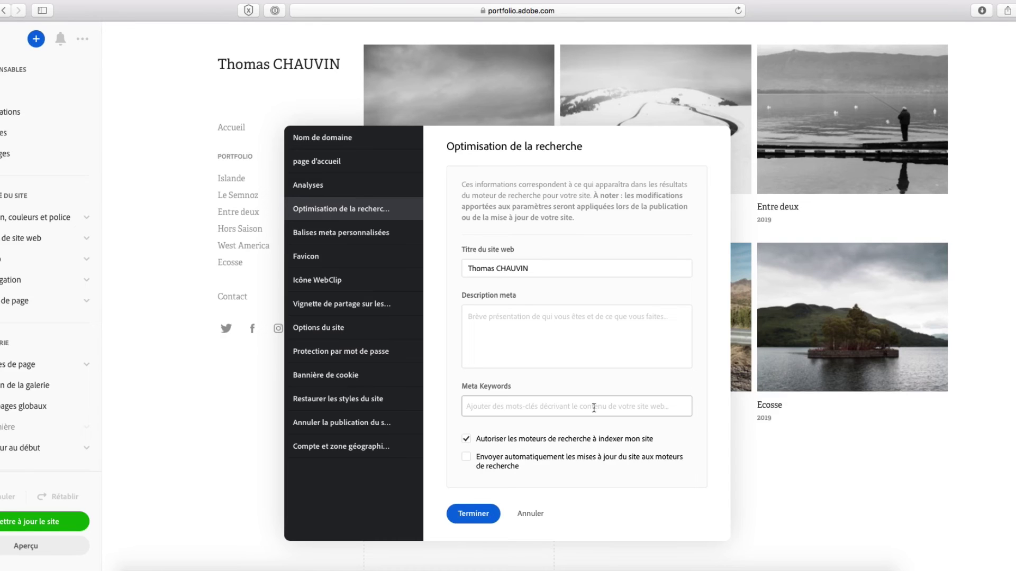
left_click(343, 233)
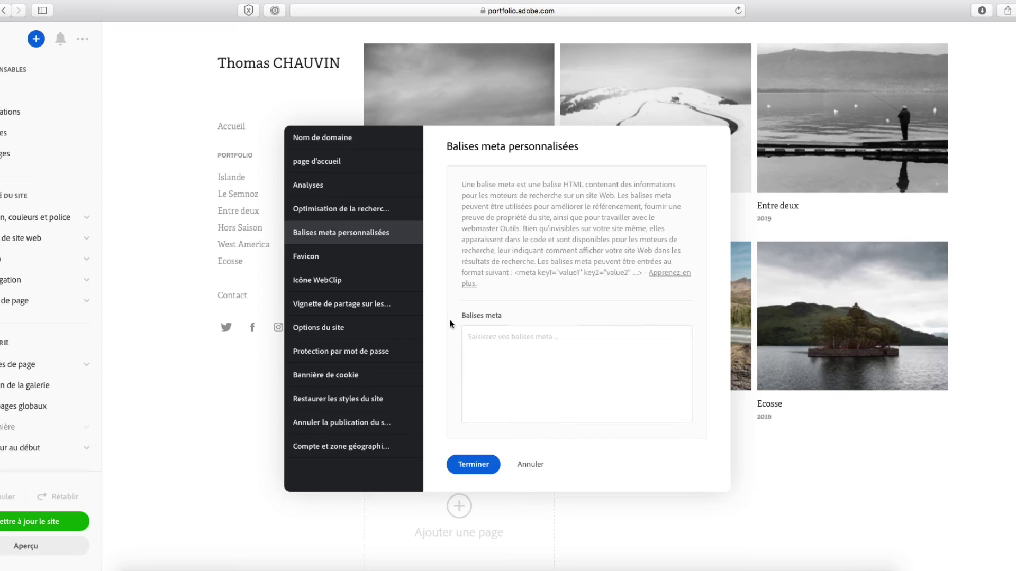
left_click(314, 259)
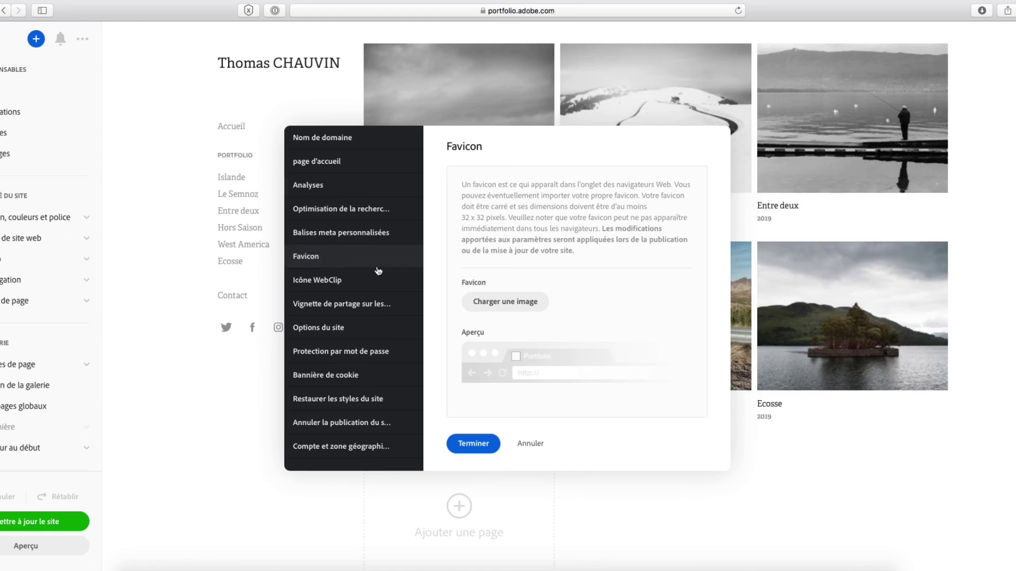
left_click(335, 286)
left_click(354, 309)
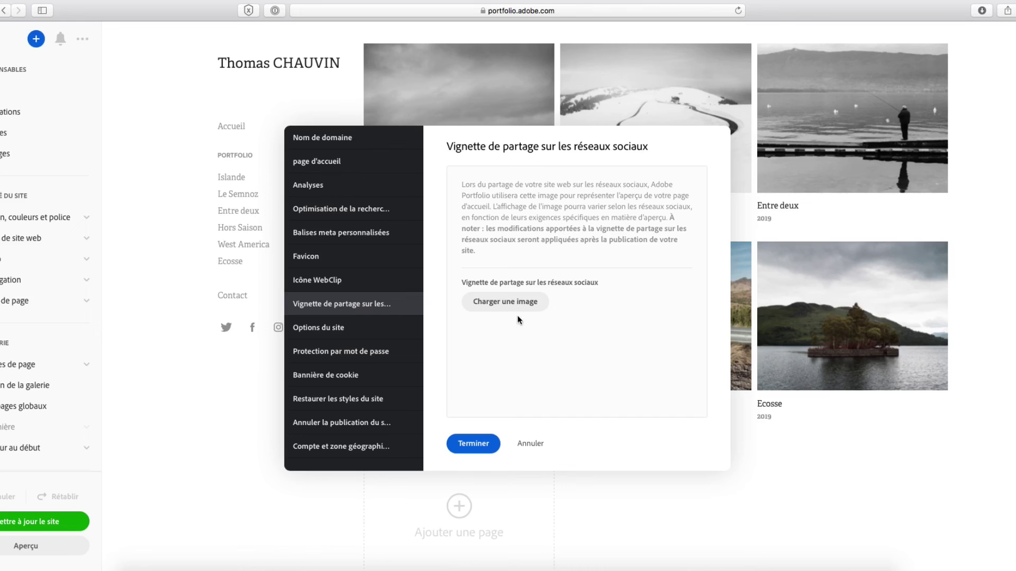
left_click(351, 339)
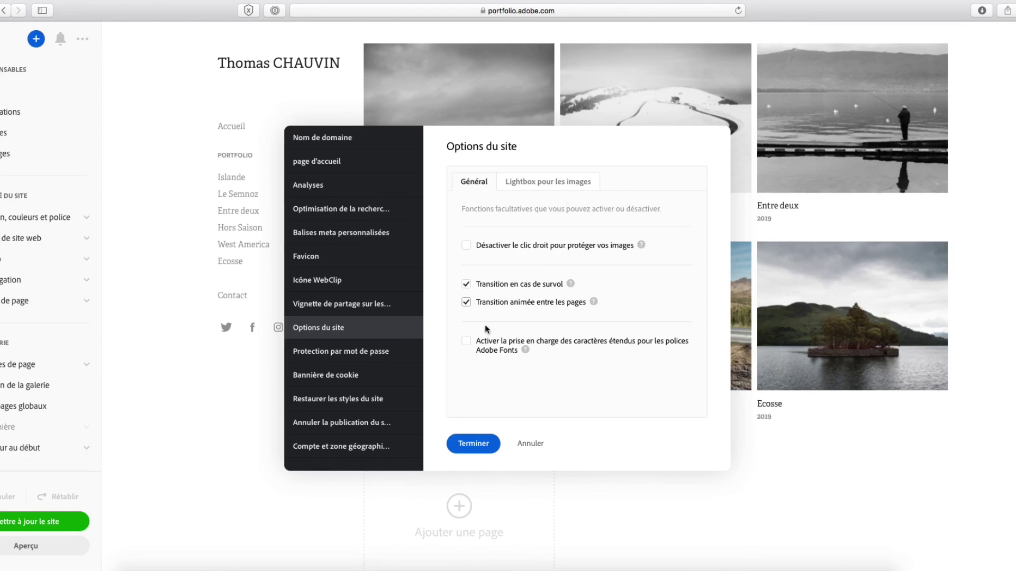
- Review the password protection, cookie banner, style restoration, unpublishing, and account and region settings, and close the site settings
left_click(343, 353)
left_click(339, 376)
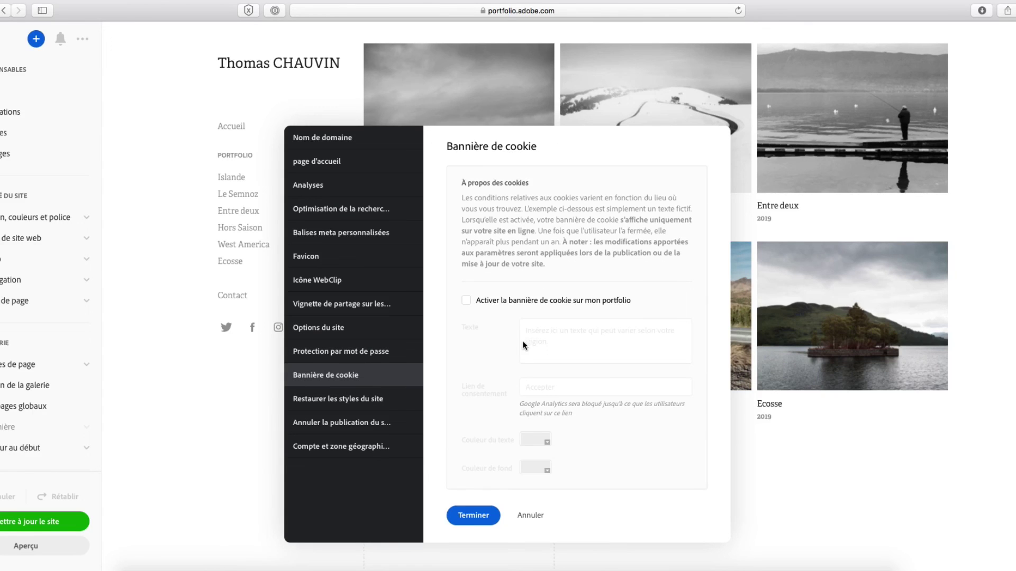
scroll(536, 324, "down", 3)
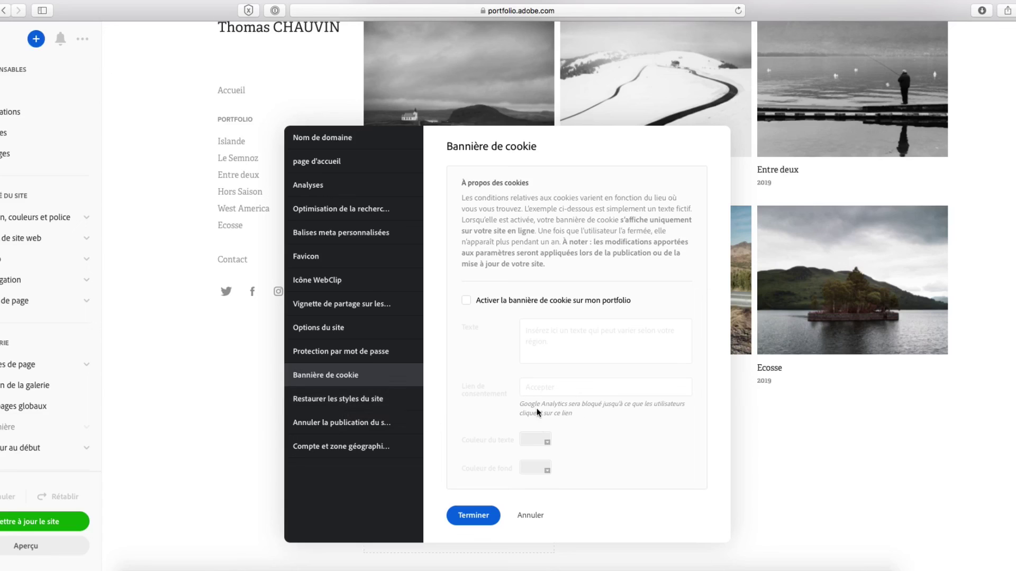
left_click(335, 397)
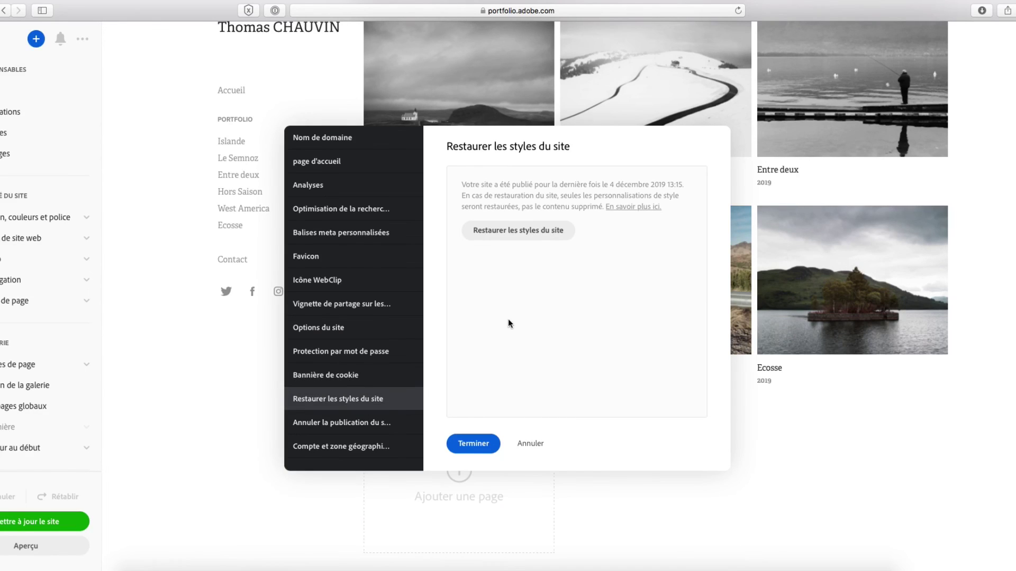
left_click(346, 423)
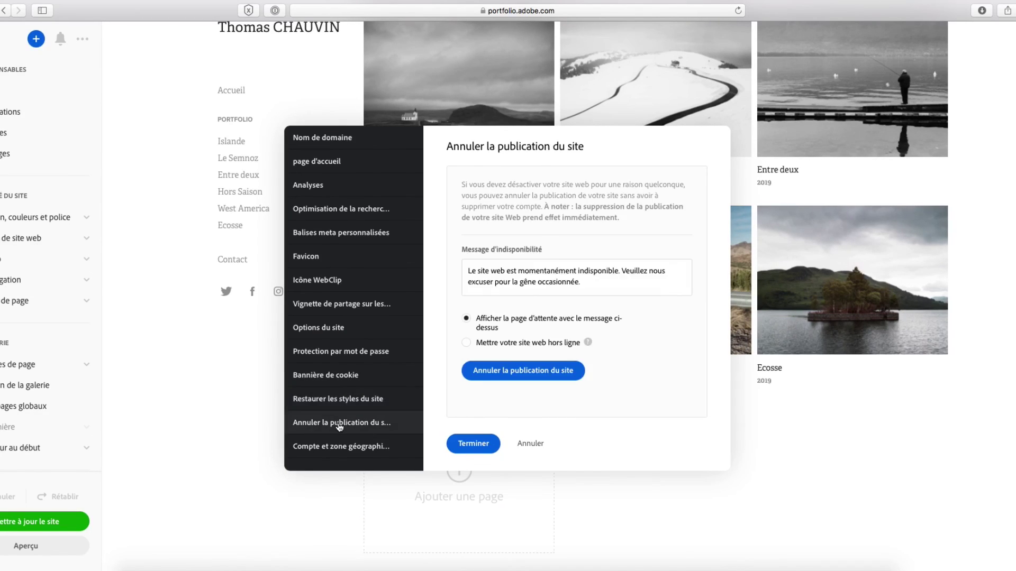
left_click(341, 447)
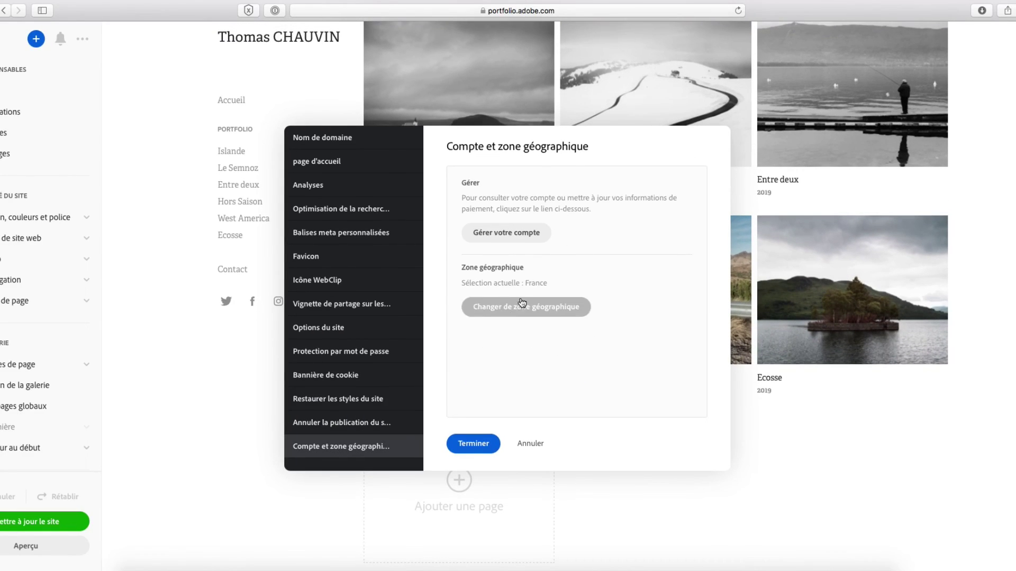
left_click(474, 449)
- Preview the portfolio's home gallery in desktop view
scroll(329, 208, "up", 2)
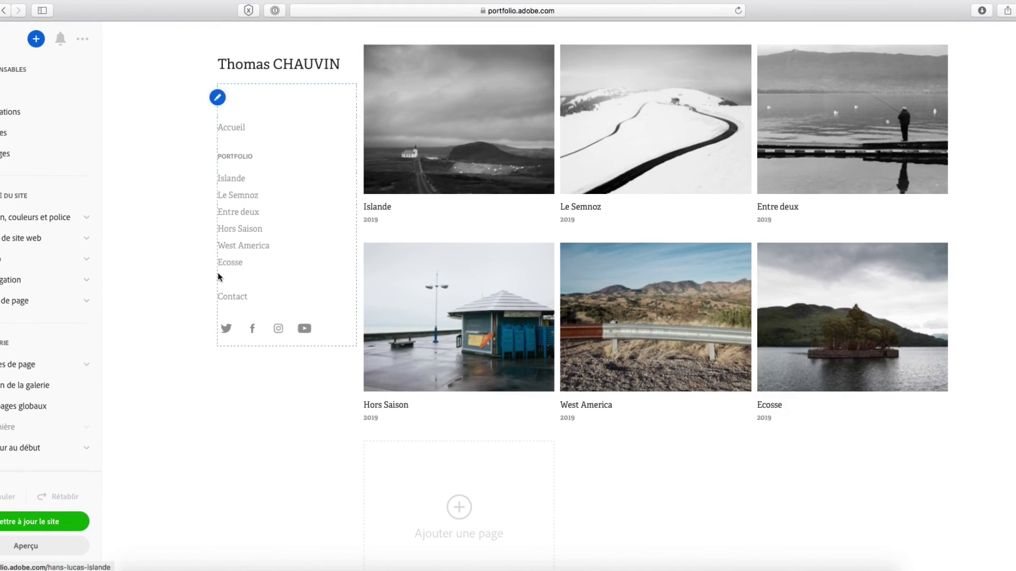
left_click(25, 546)
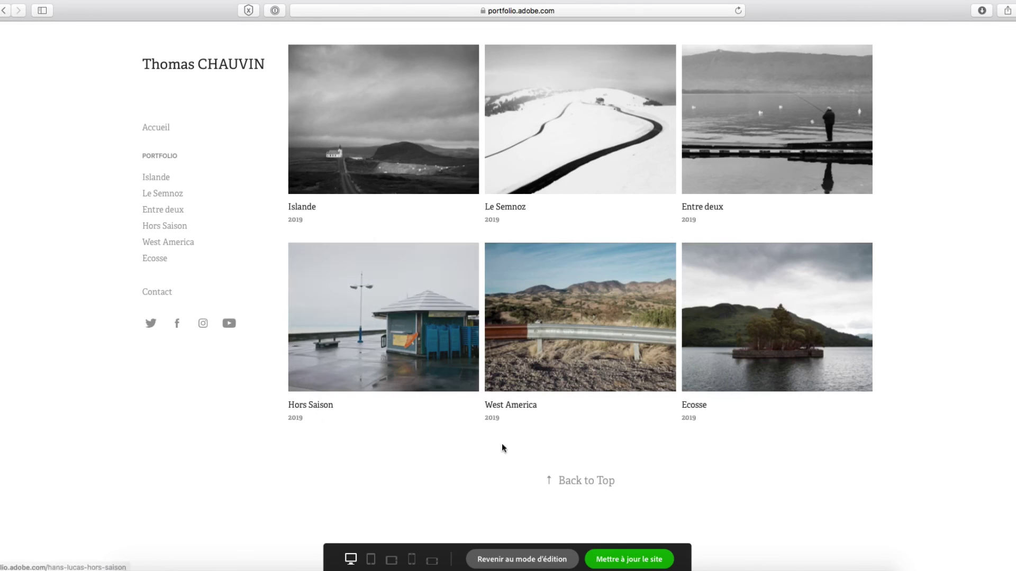